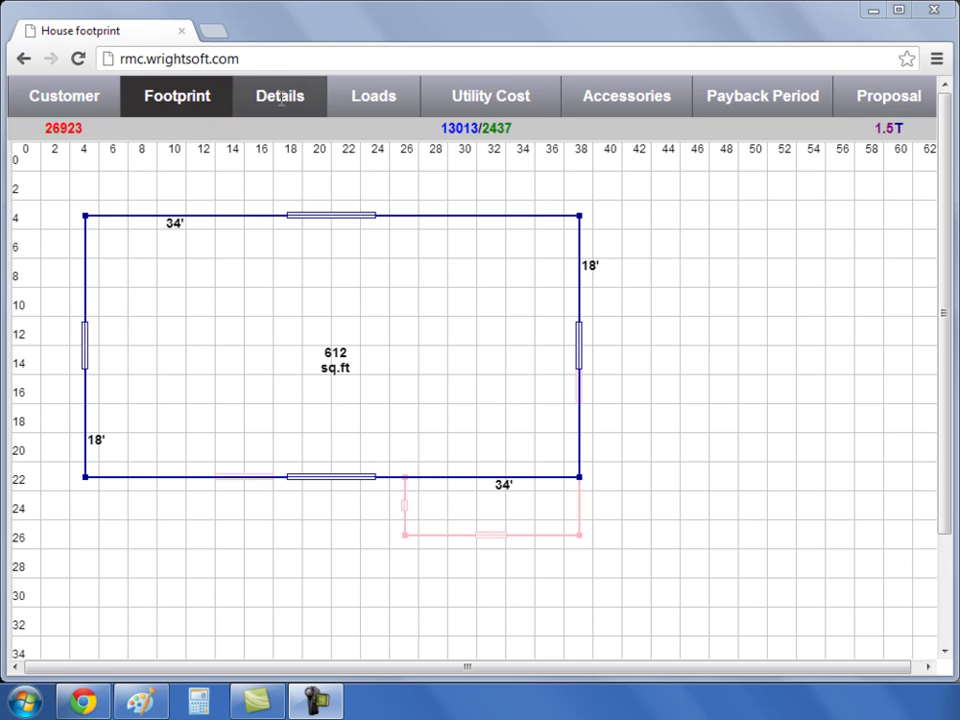
Step: Show the Building details form and review wall options, keeping Framed walls at R13
click(281, 110)
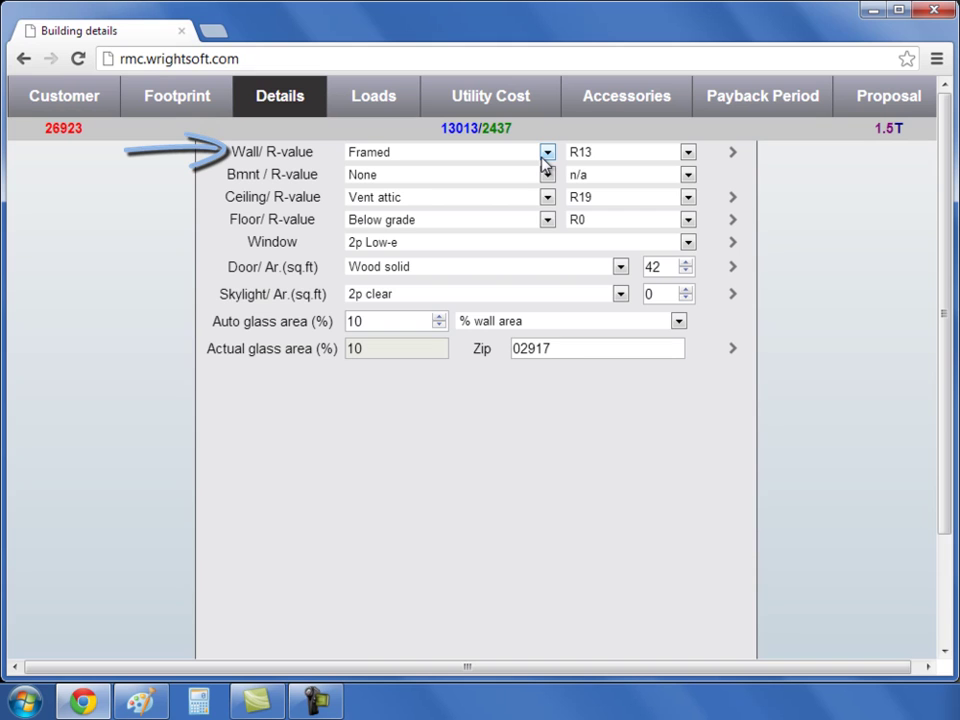
click(547, 153)
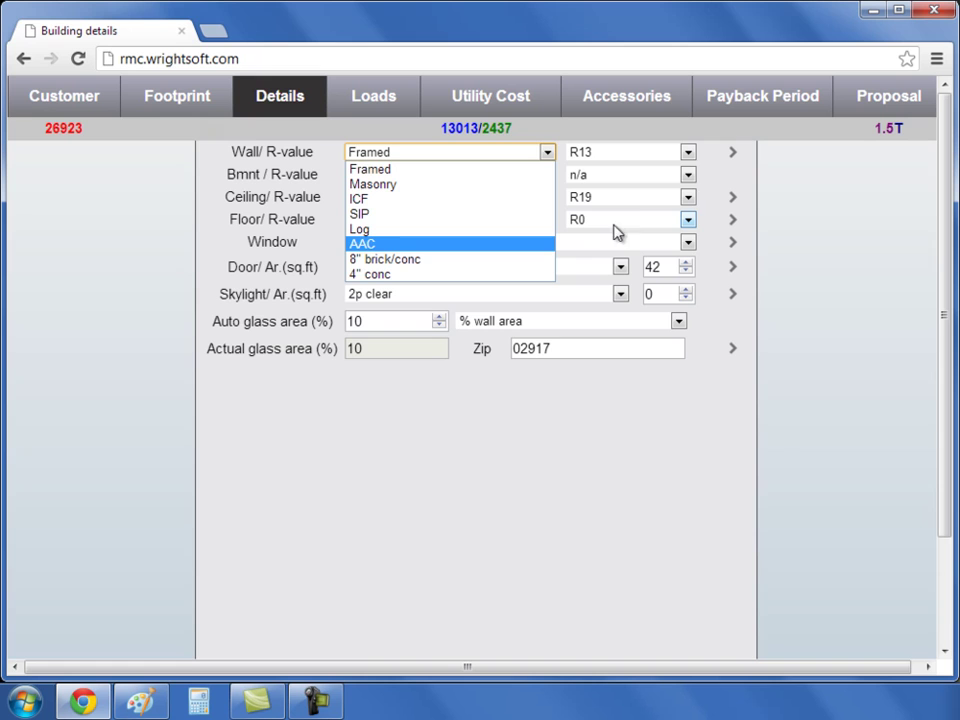
click(688, 152)
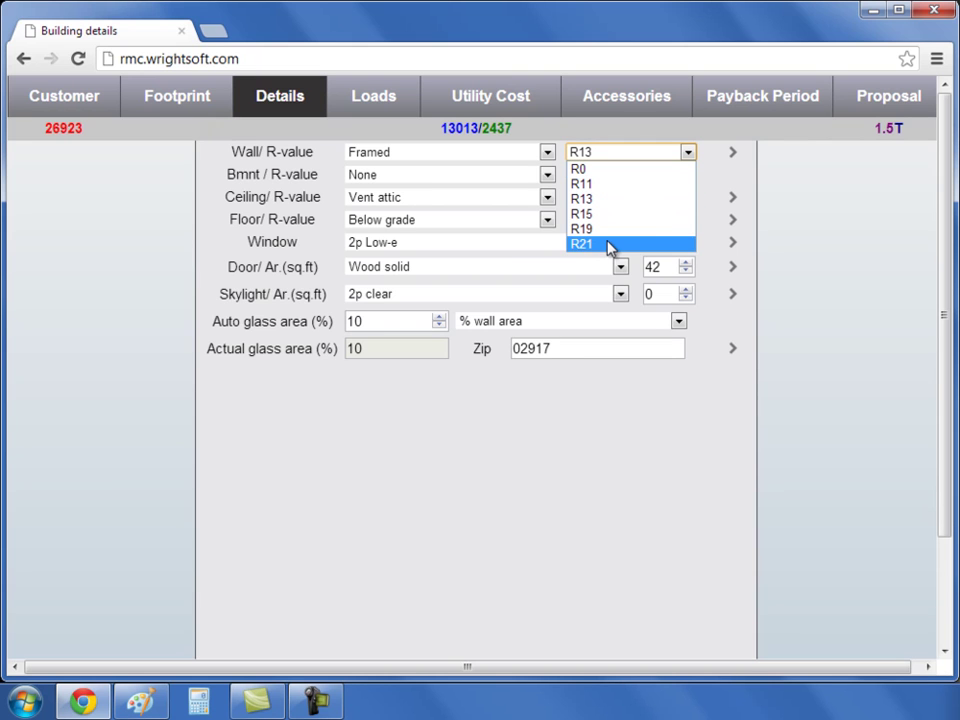
click(733, 158)
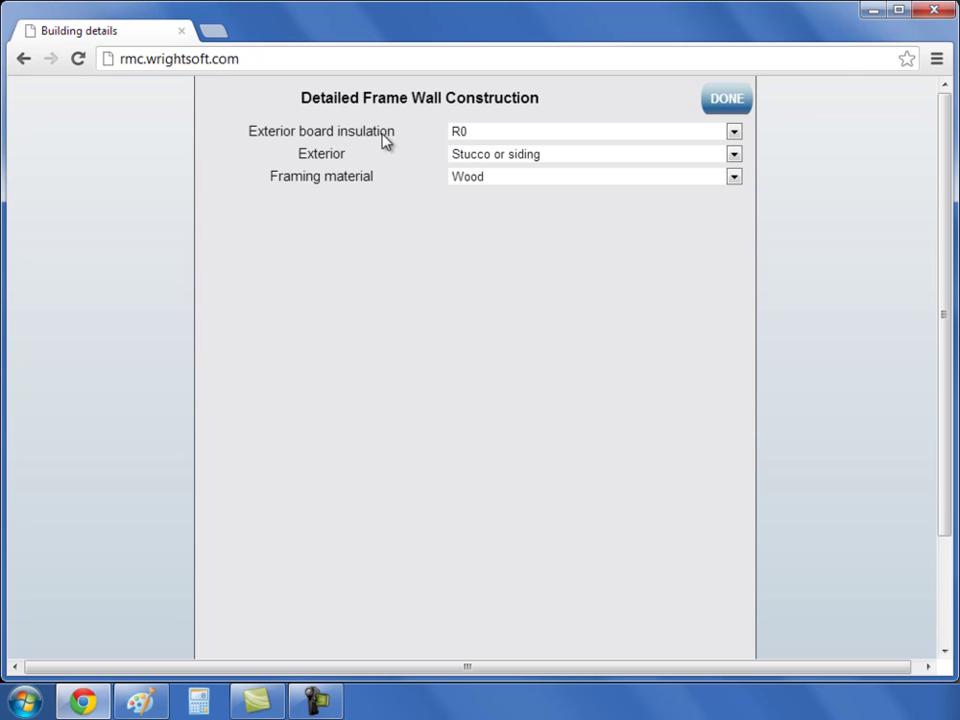
click(734, 134)
click(735, 139)
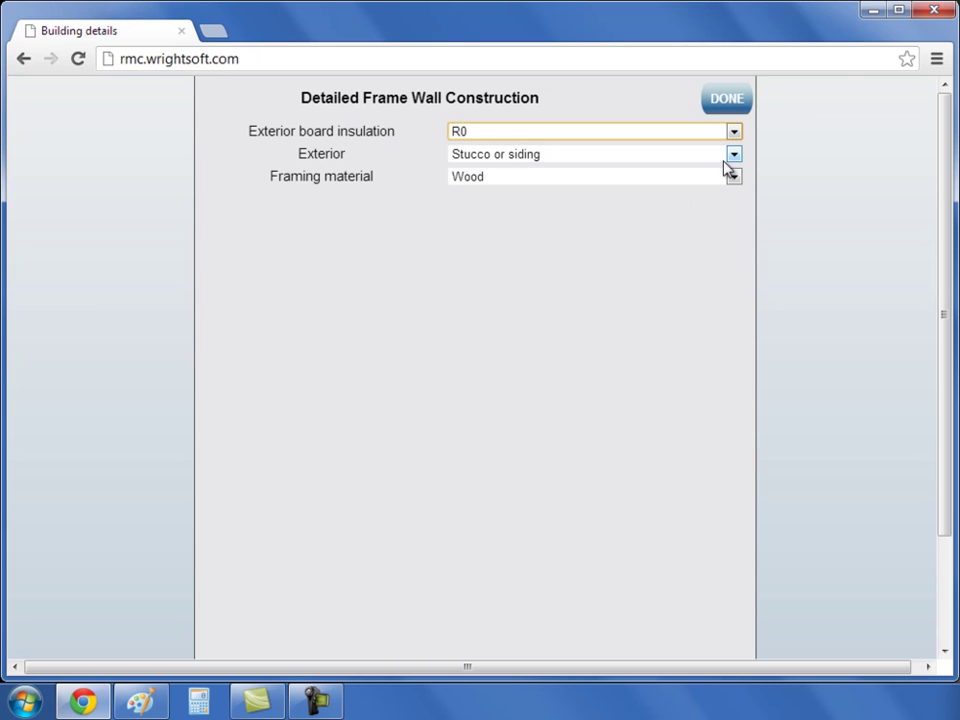
click(739, 156)
click(741, 161)
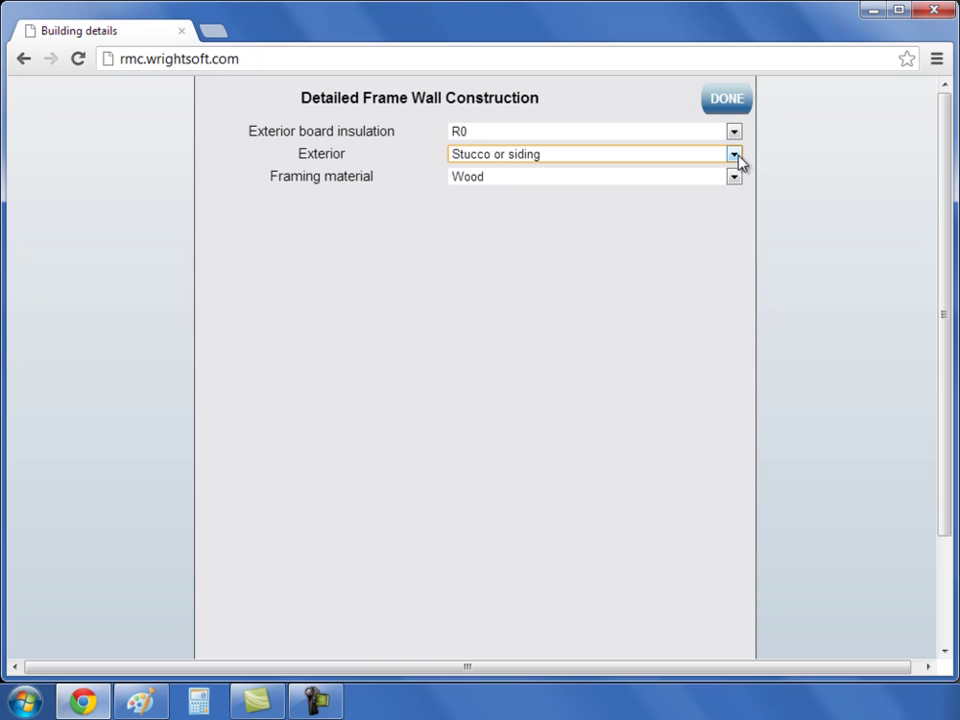
click(736, 178)
click(735, 181)
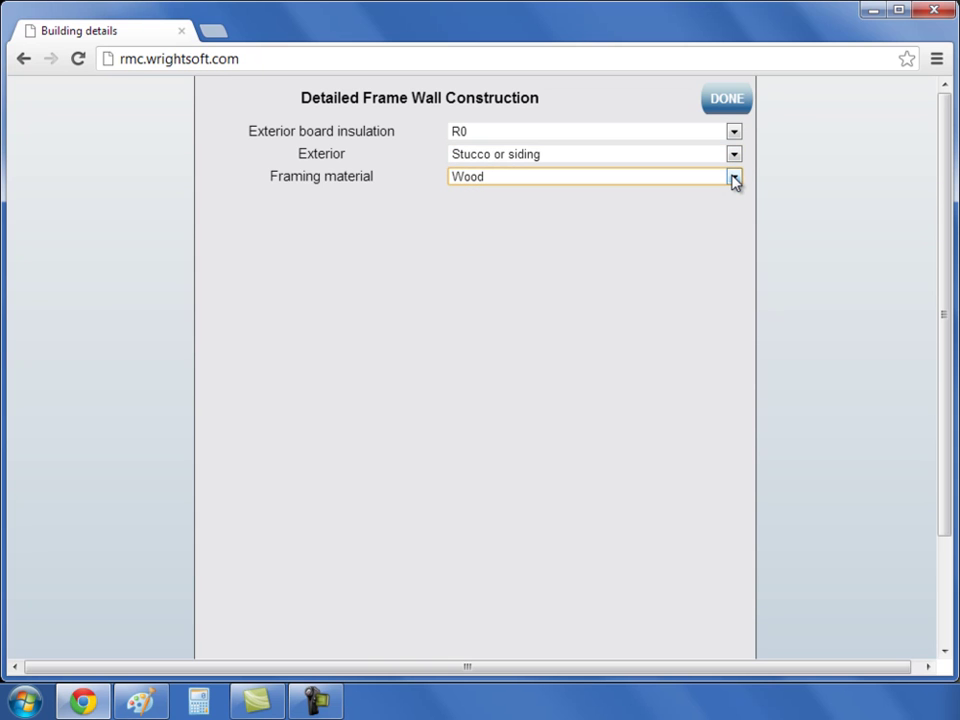
click(727, 98)
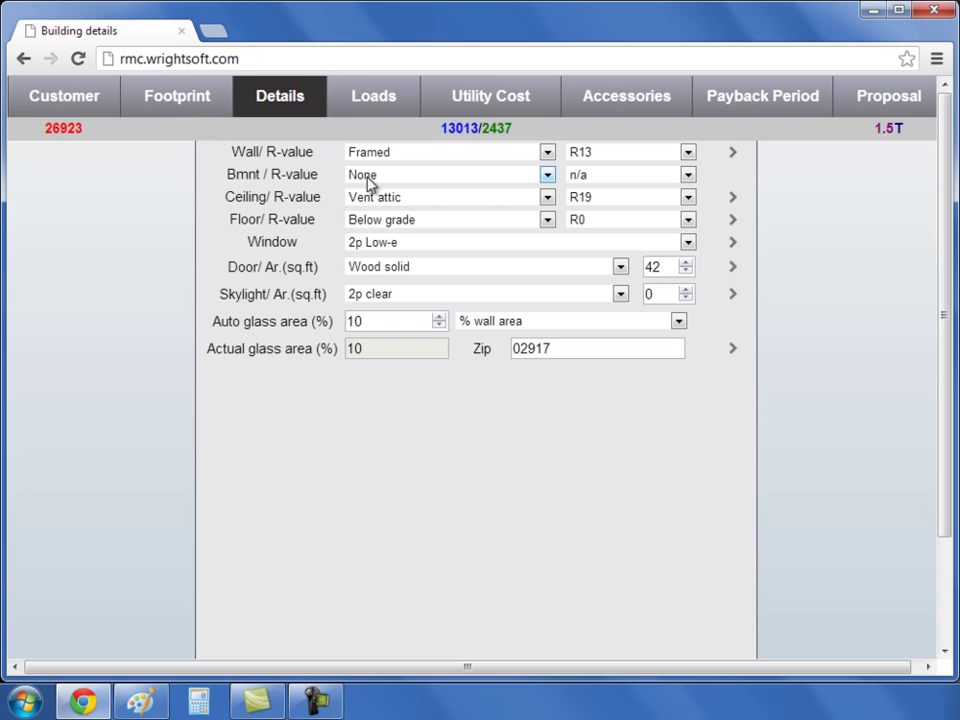
Step: Change the basement walls to Block and review the R0/R0 R-value options
click(547, 176)
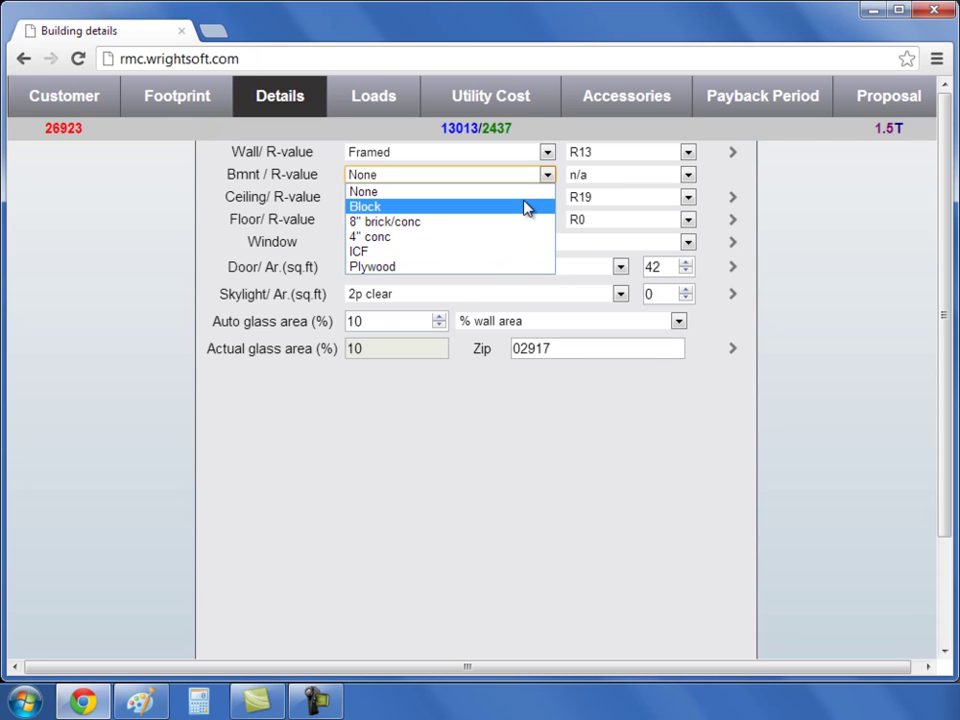
click(527, 207)
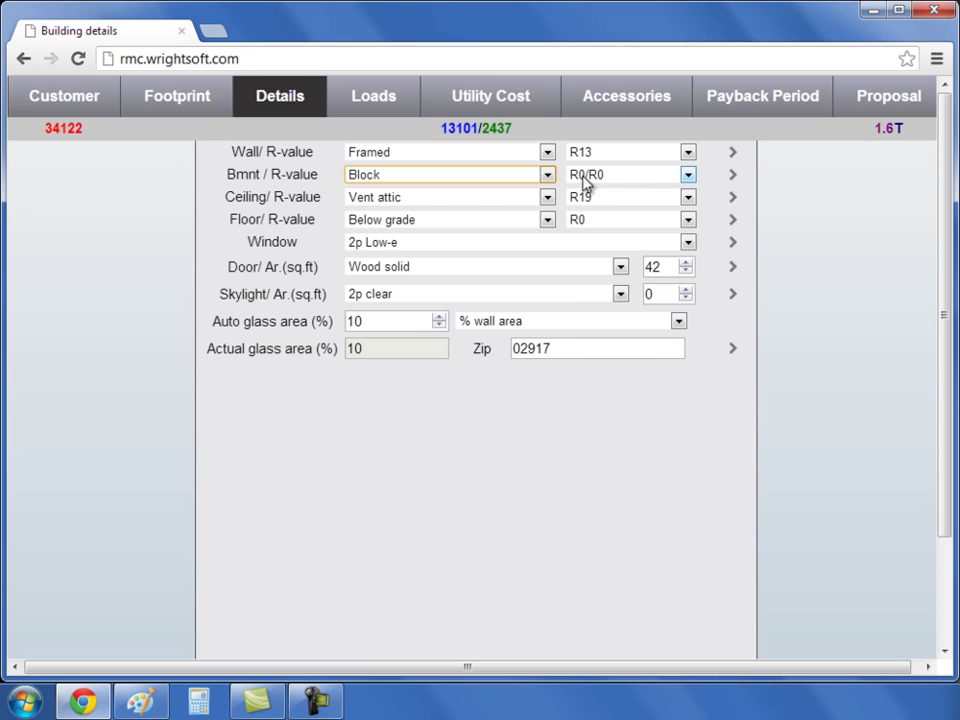
click(688, 176)
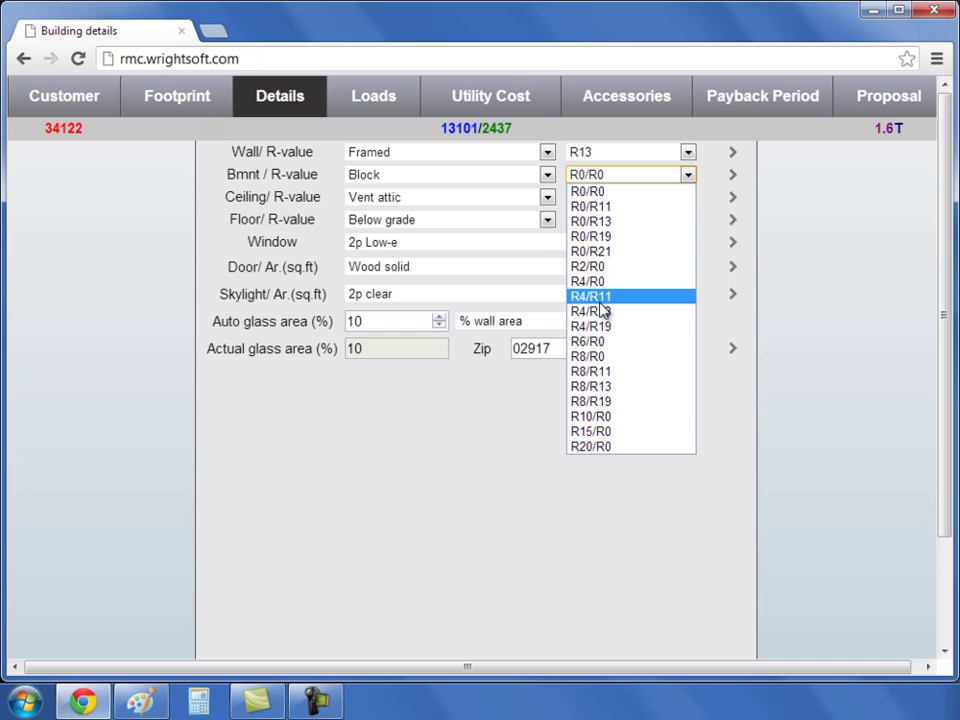
Step: Open the detailed basement wall construction, keeping floor depth below grade at 6 ft
click(733, 178)
click(733, 177)
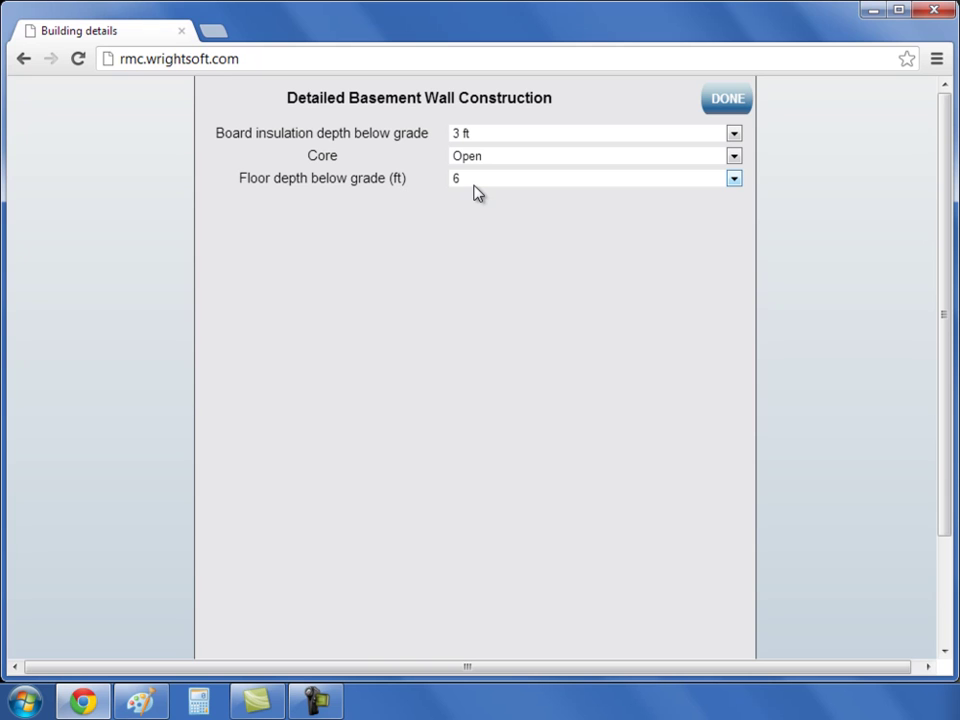
click(734, 181)
click(735, 181)
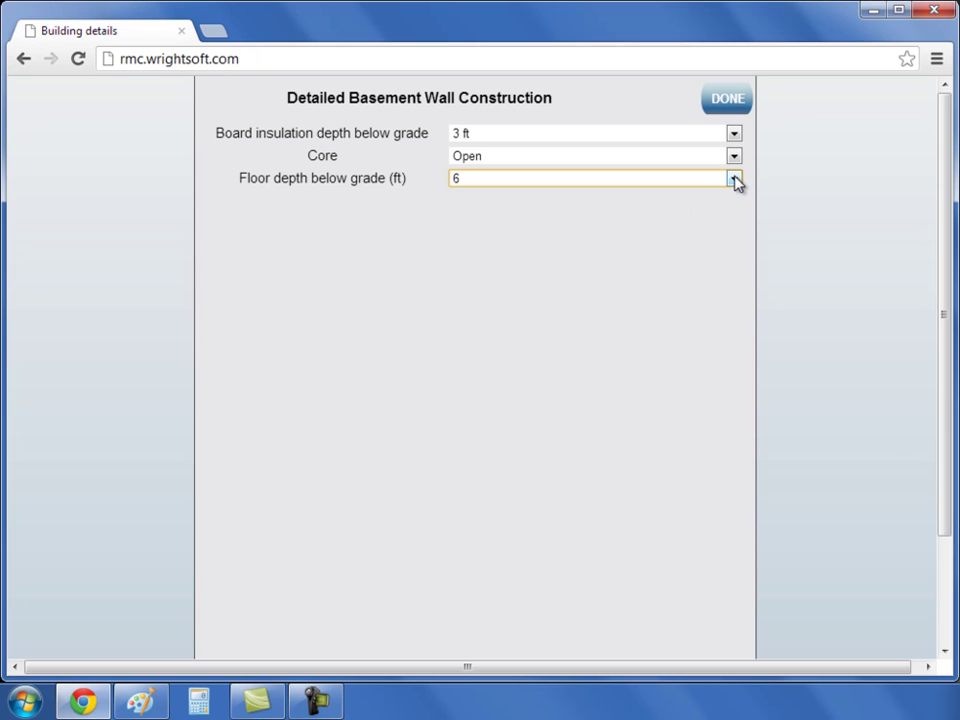
Step: Close the basement details and set the basement type back to None
click(713, 106)
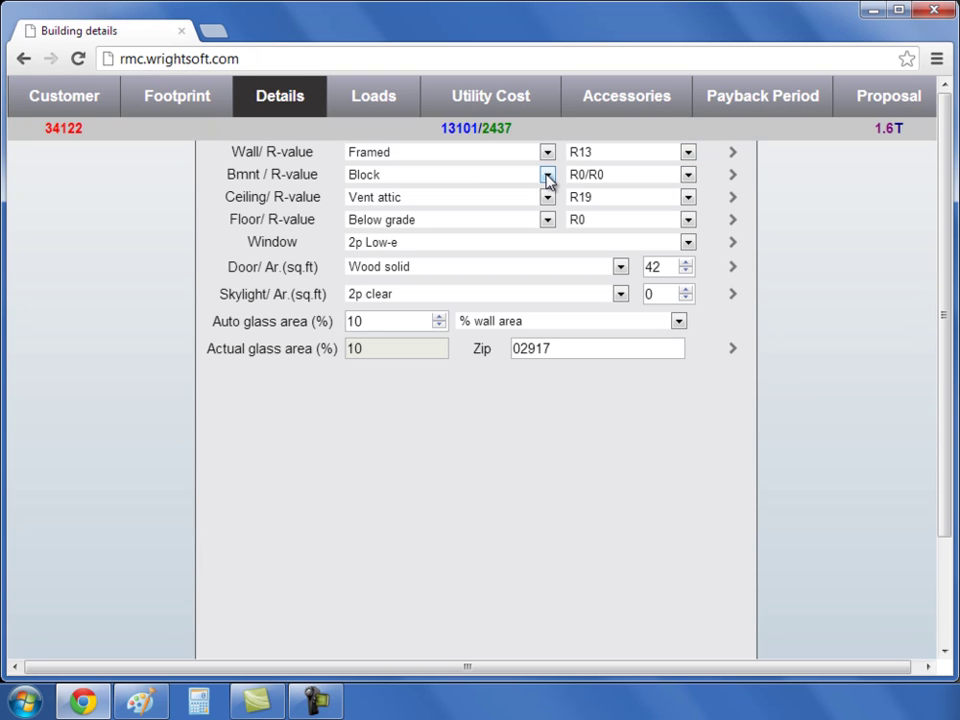
click(548, 176)
click(508, 190)
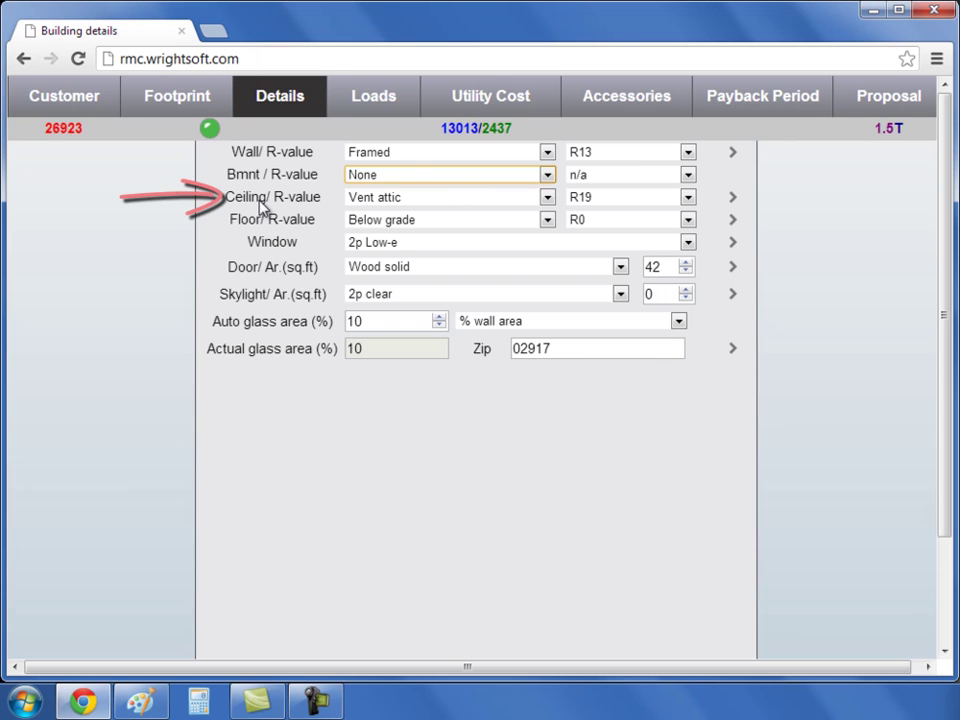
Step: Keep the ceiling as Vent attic with an R19 R-value
click(547, 198)
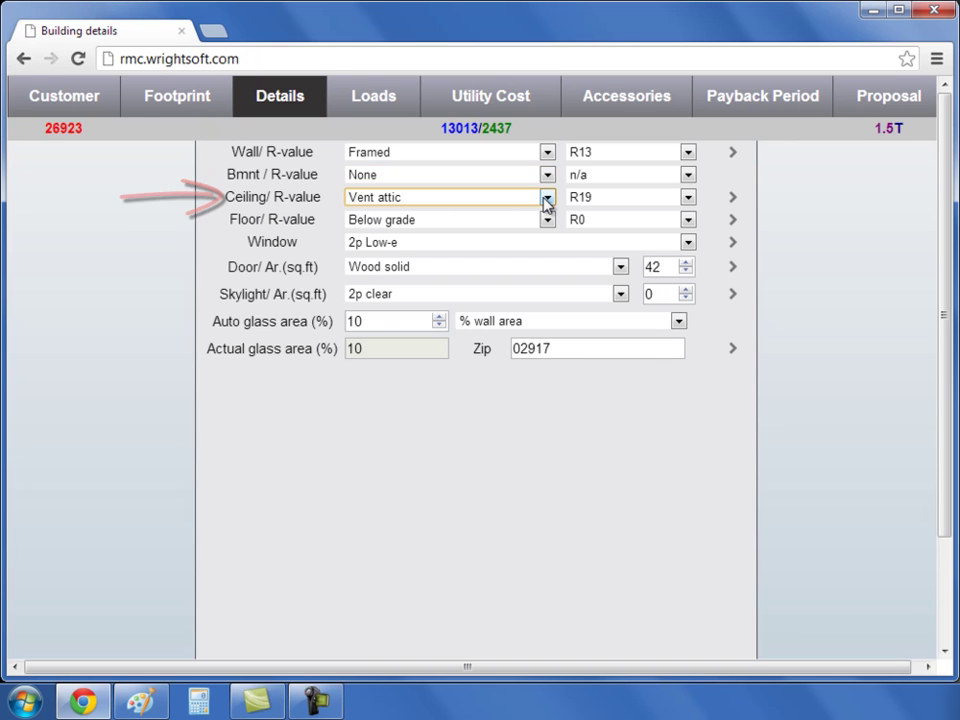
click(547, 199)
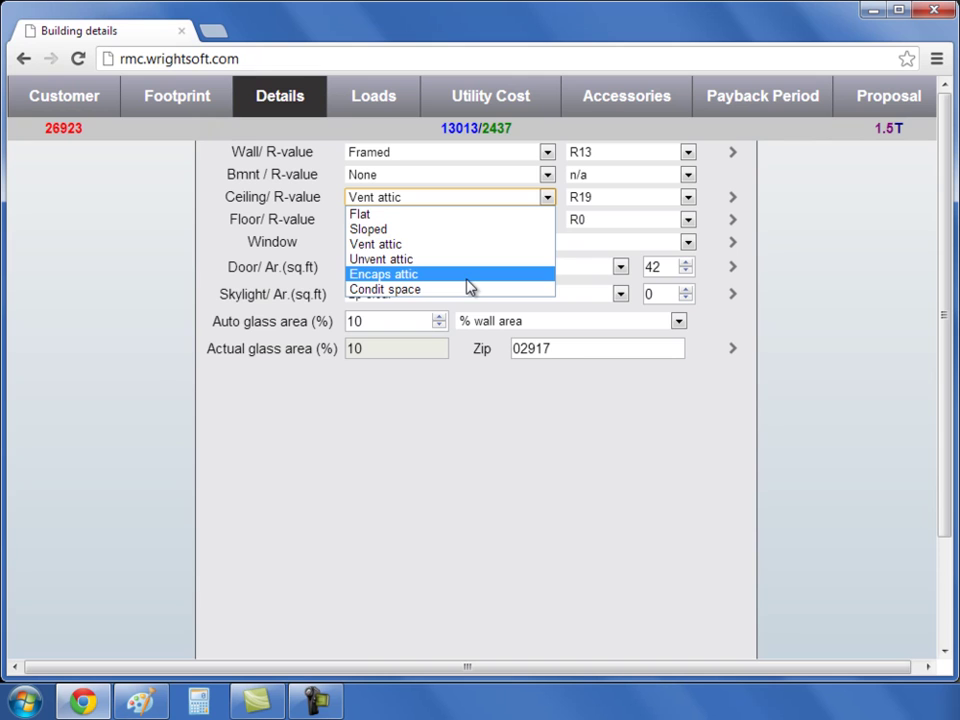
click(420, 244)
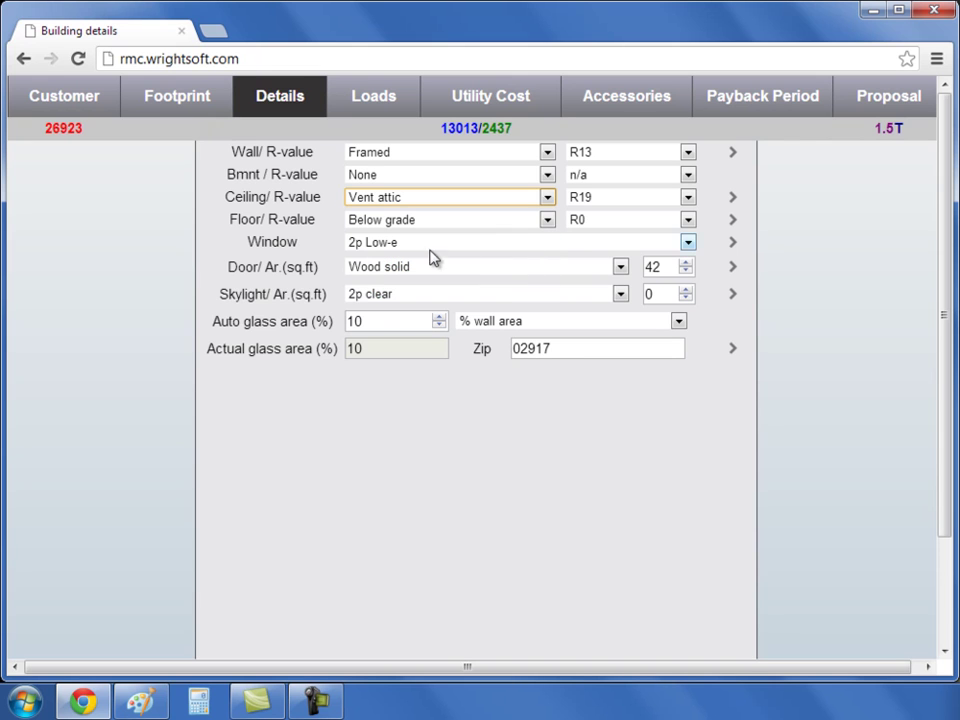
click(688, 199)
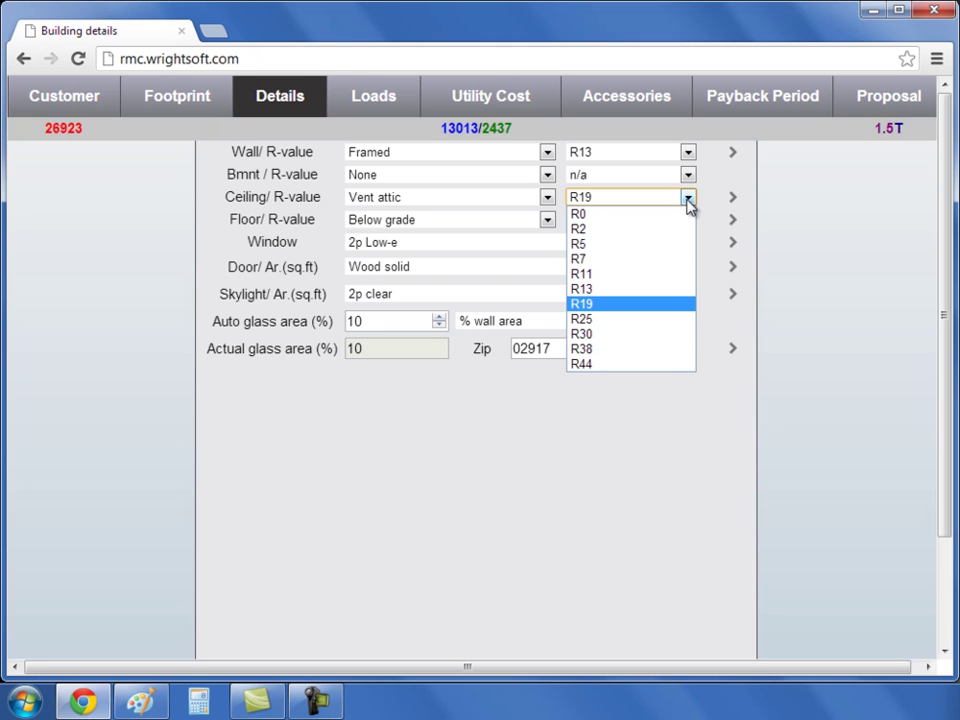
click(688, 199)
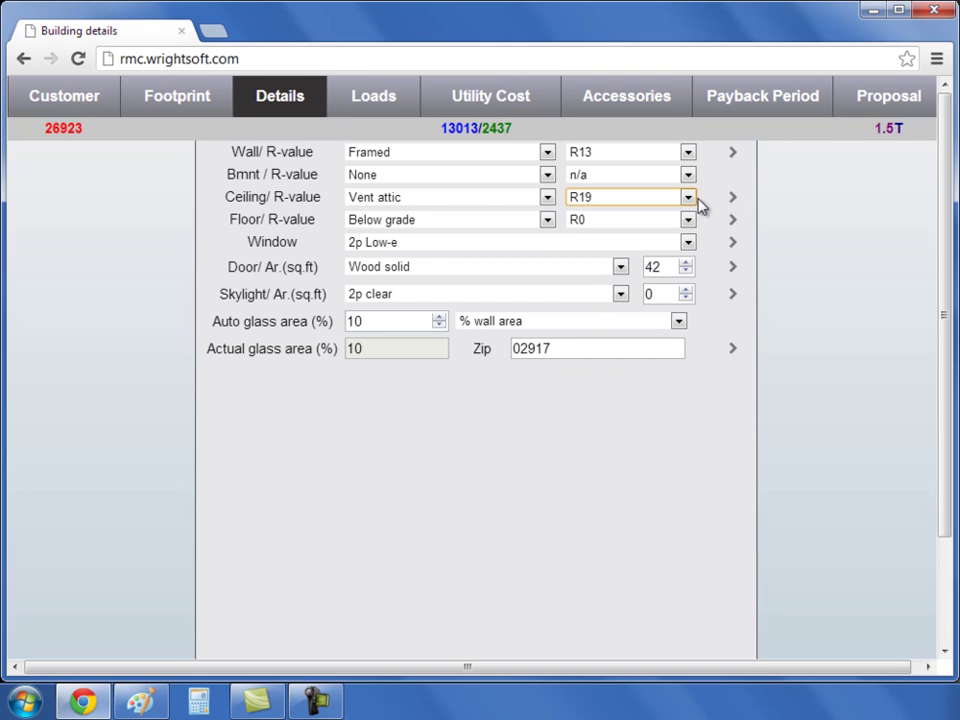
Step: Review detailed ceiling construction, keeping Asphalt shingles roofing and the 1.5in wood deck
click(734, 205)
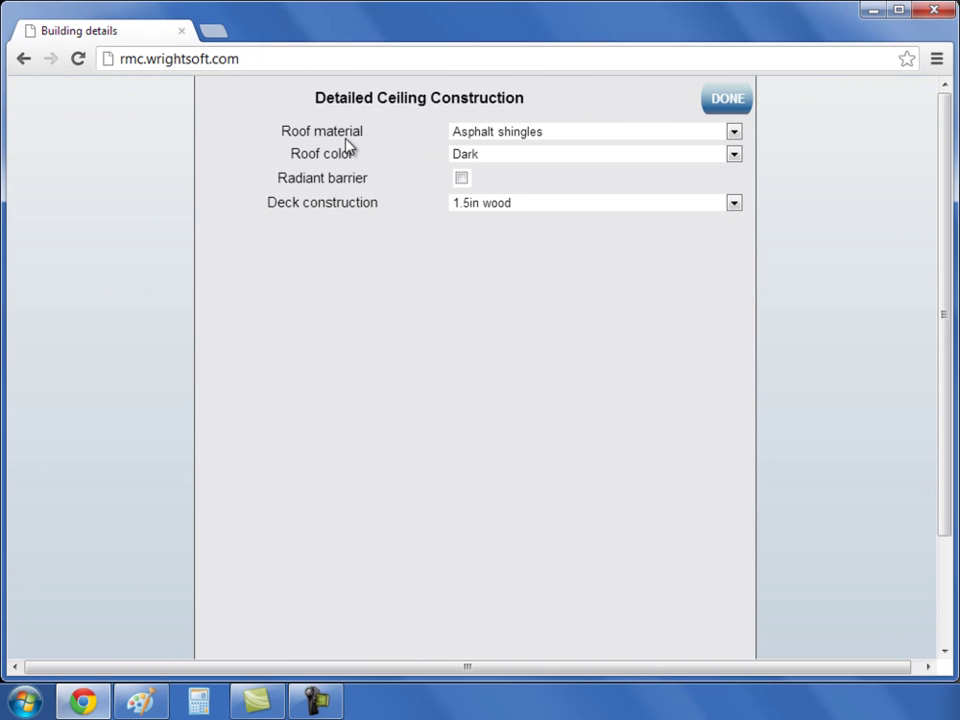
click(733, 133)
click(734, 136)
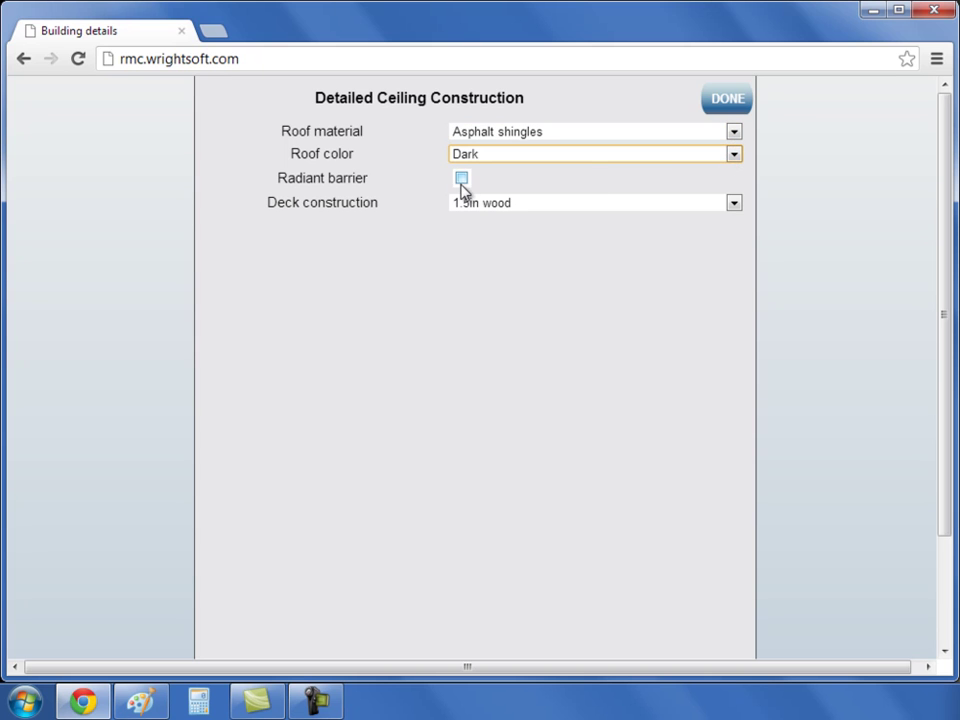
click(735, 205)
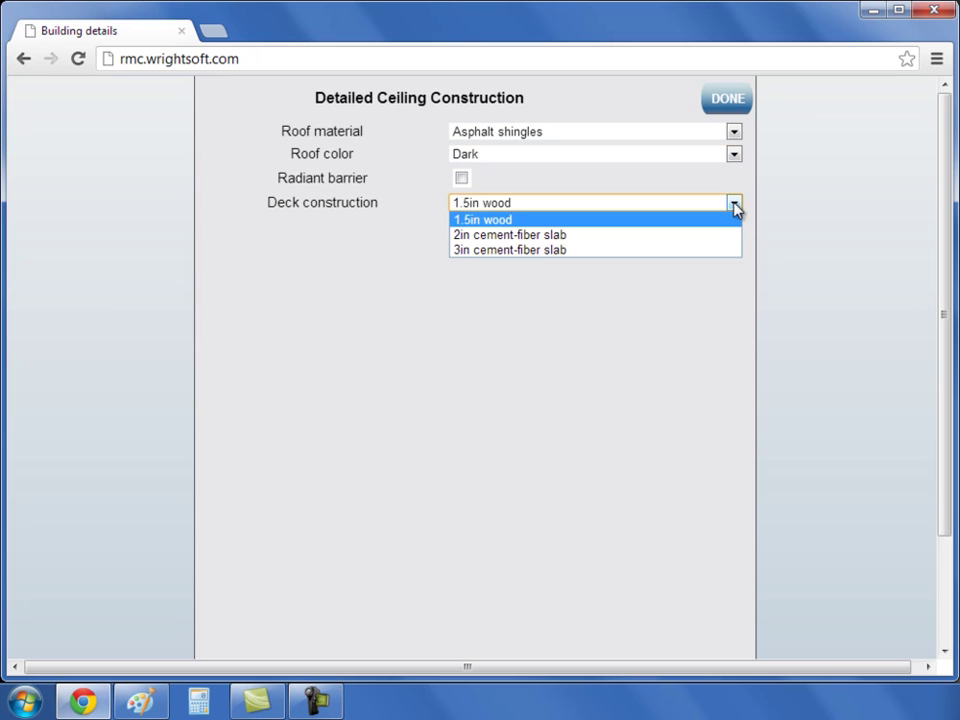
click(735, 206)
click(734, 204)
click(735, 206)
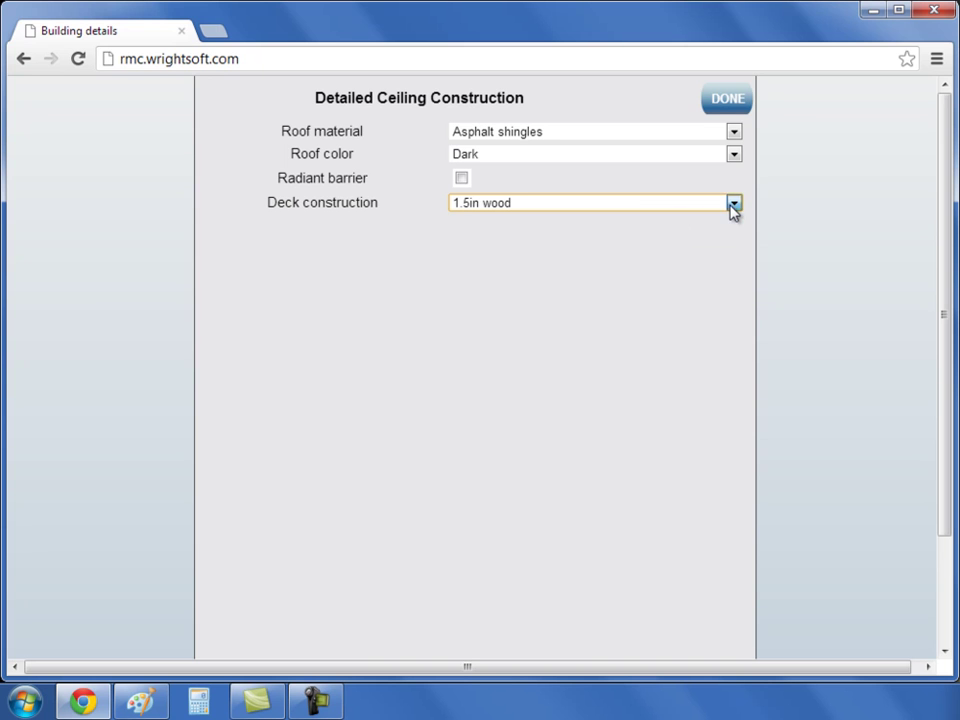
Step: Change the floor from Below grade to Crawl sp tight at R0 and view its detailed construction
click(724, 100)
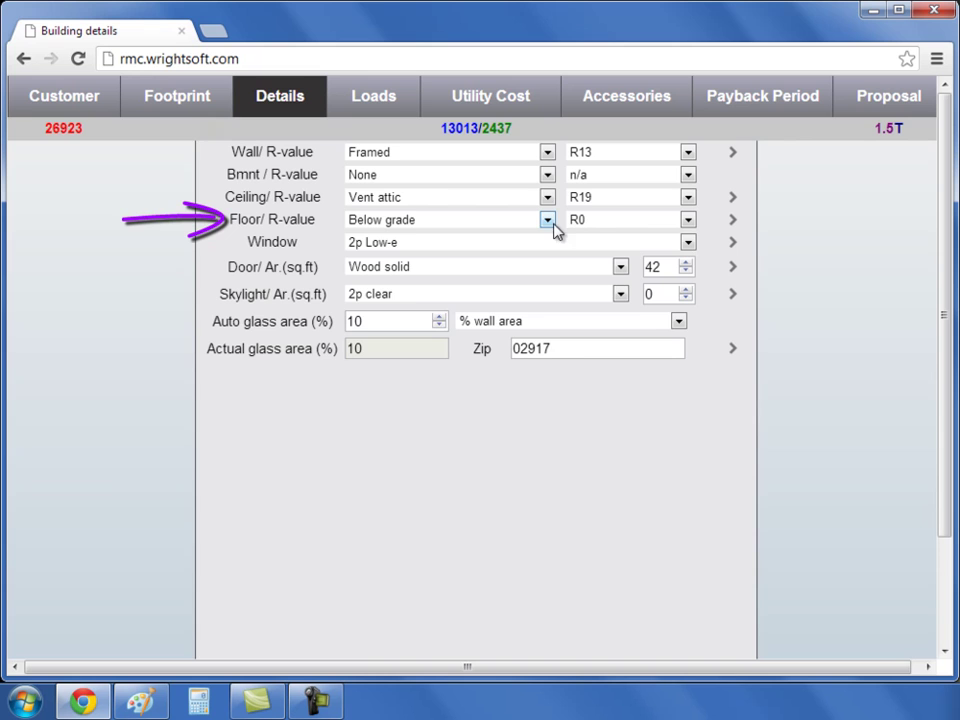
click(546, 221)
click(549, 222)
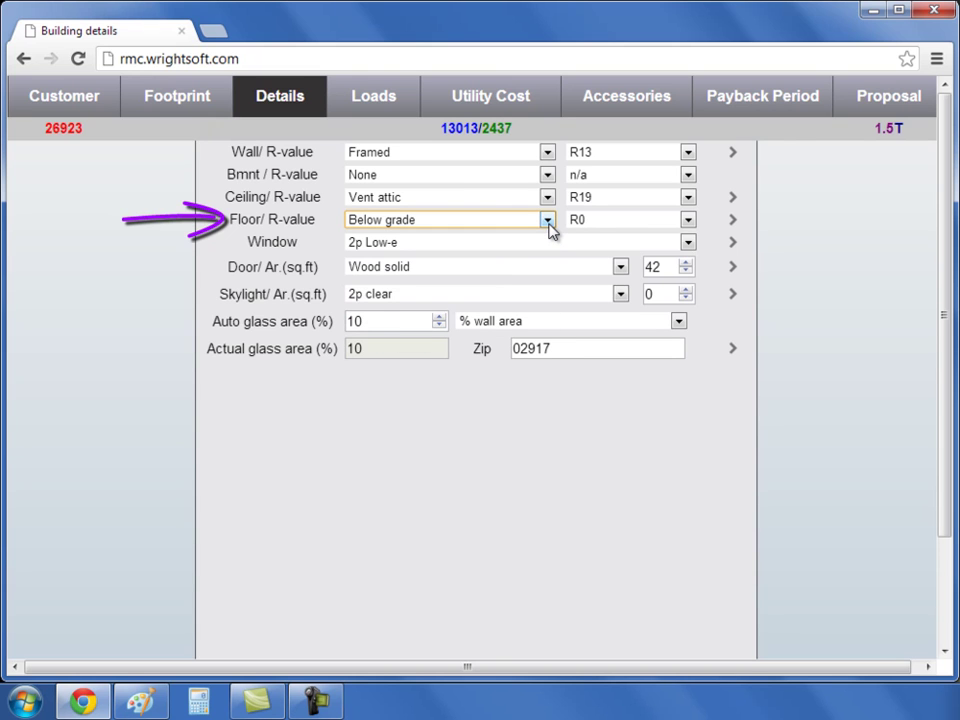
click(548, 221)
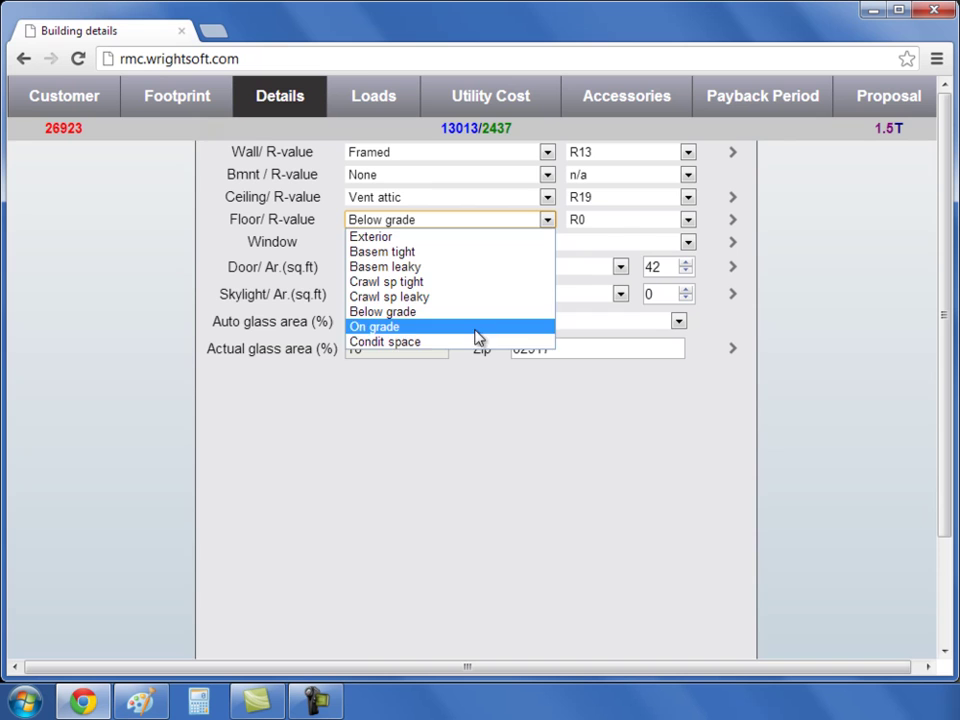
click(560, 285)
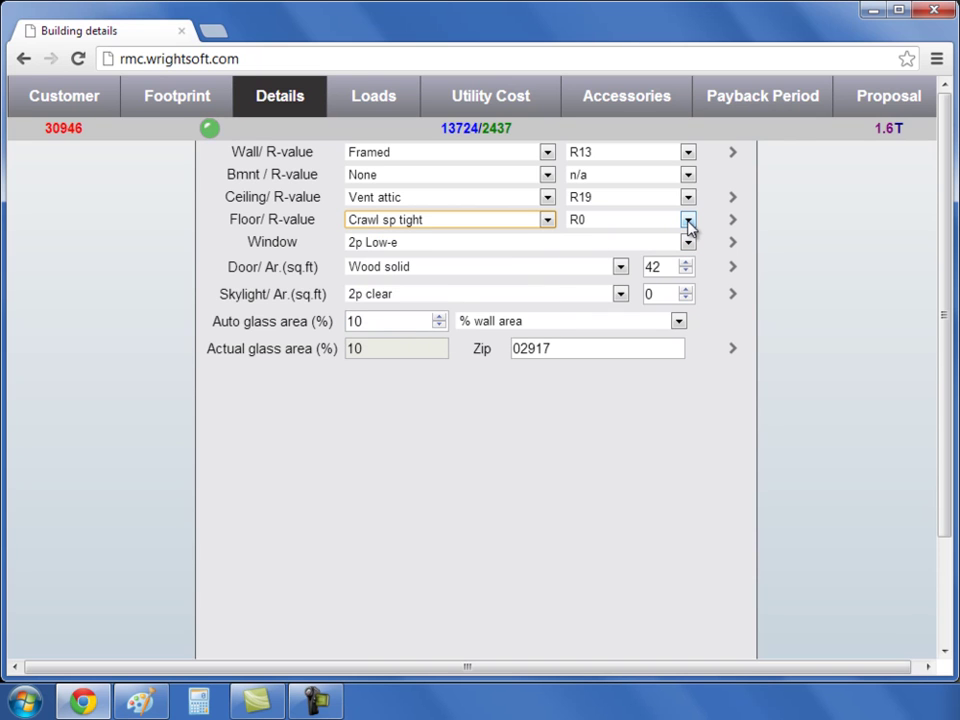
click(688, 220)
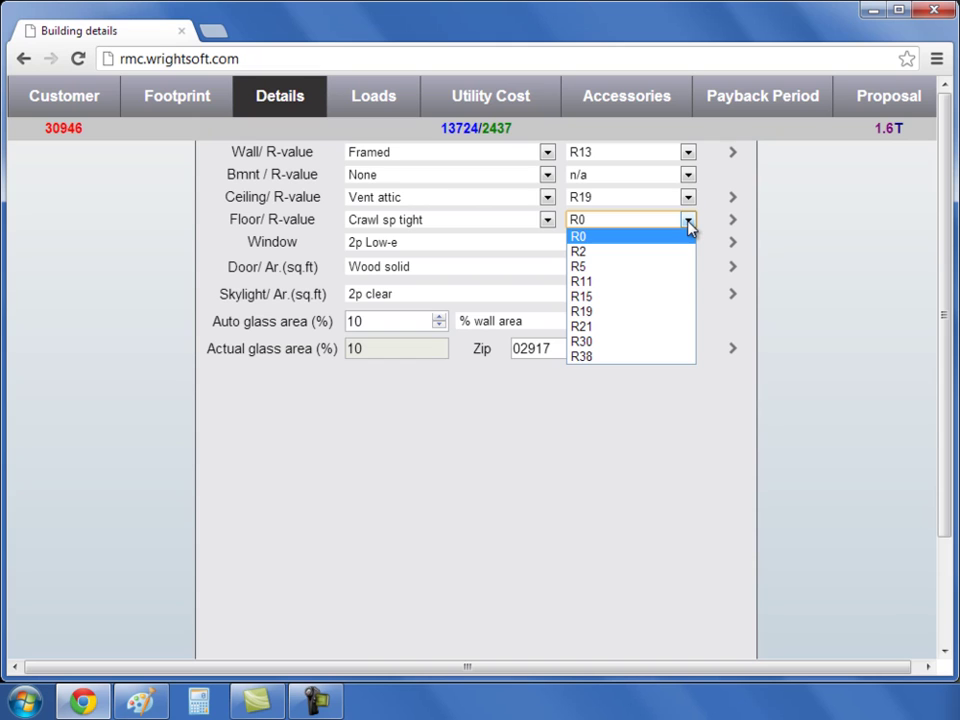
click(688, 224)
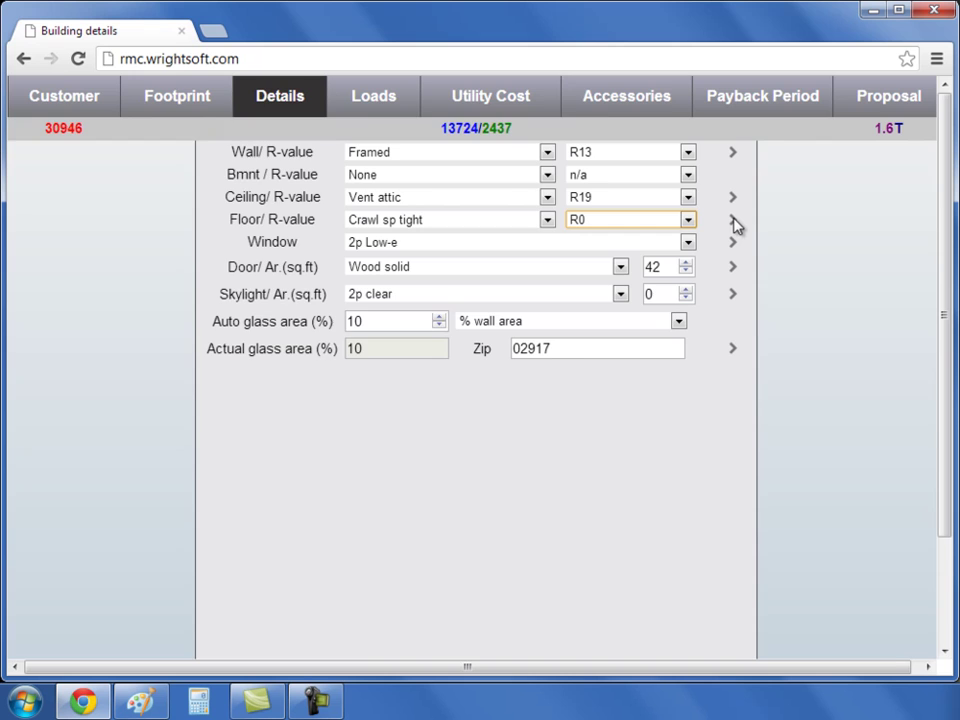
click(733, 222)
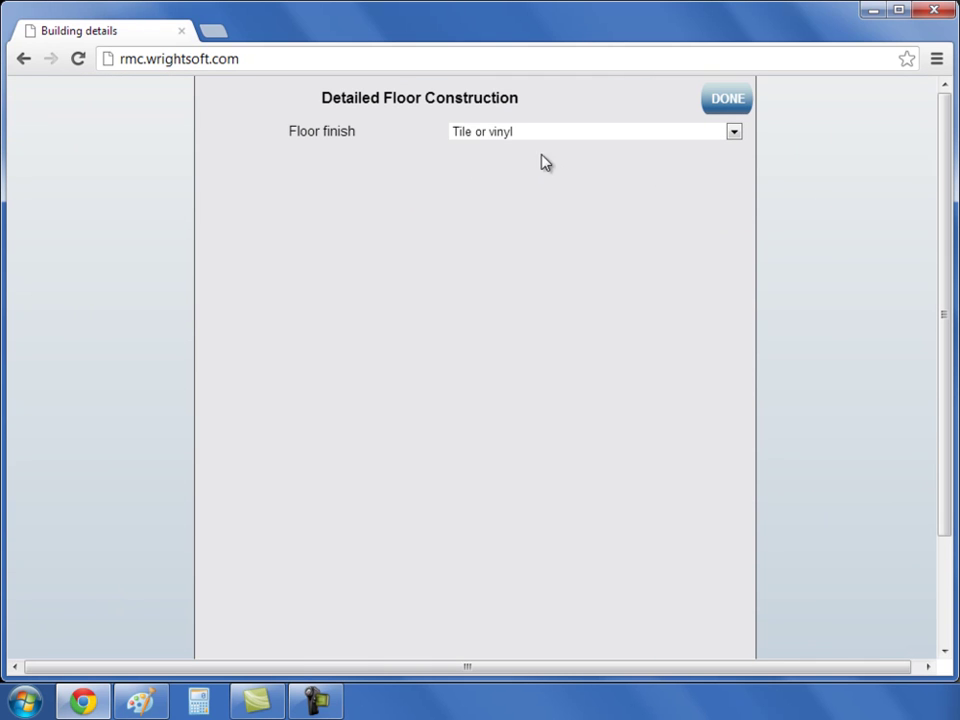
click(733, 137)
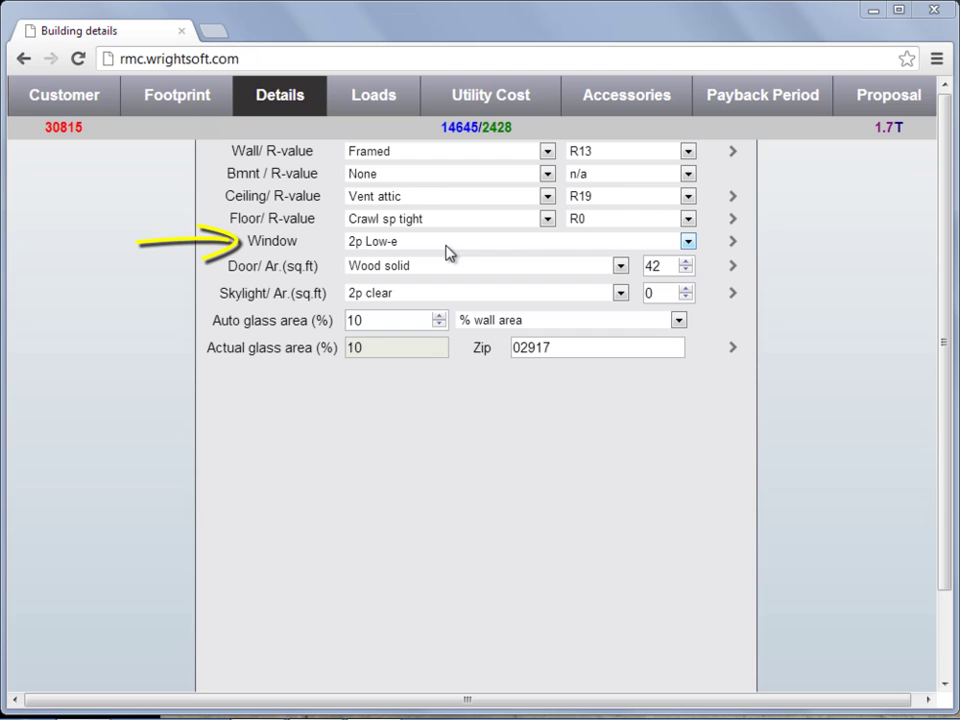
Step: Look over the window glazing types while keeping 2p Low-e windows
click(687, 243)
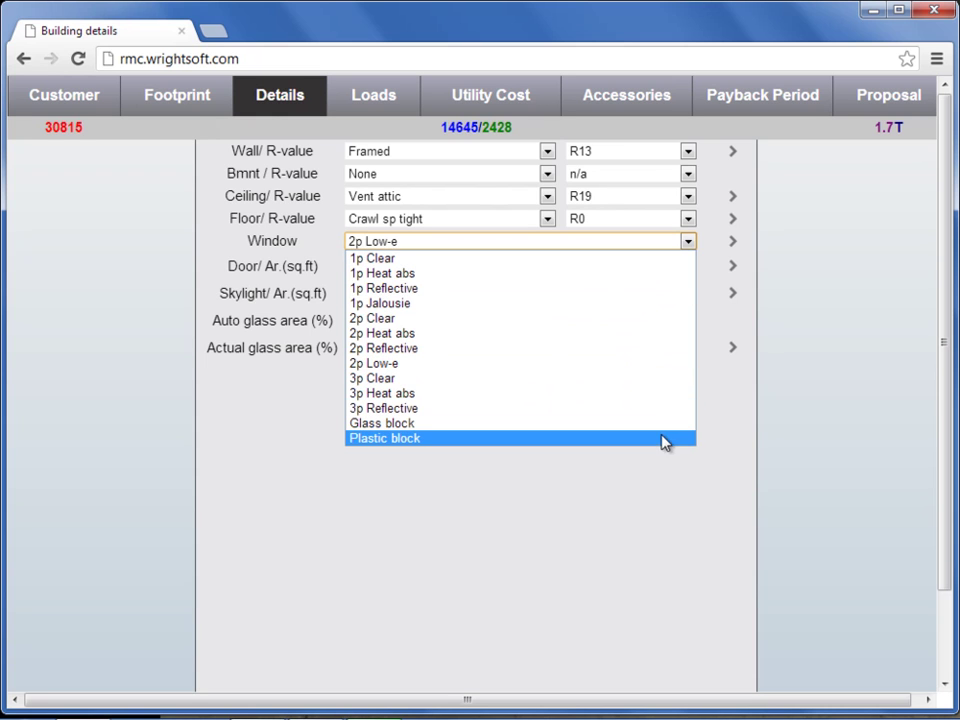
Step: Open window details and confirm Operable type, Vinyl frame and no storm sash
click(733, 248)
click(733, 246)
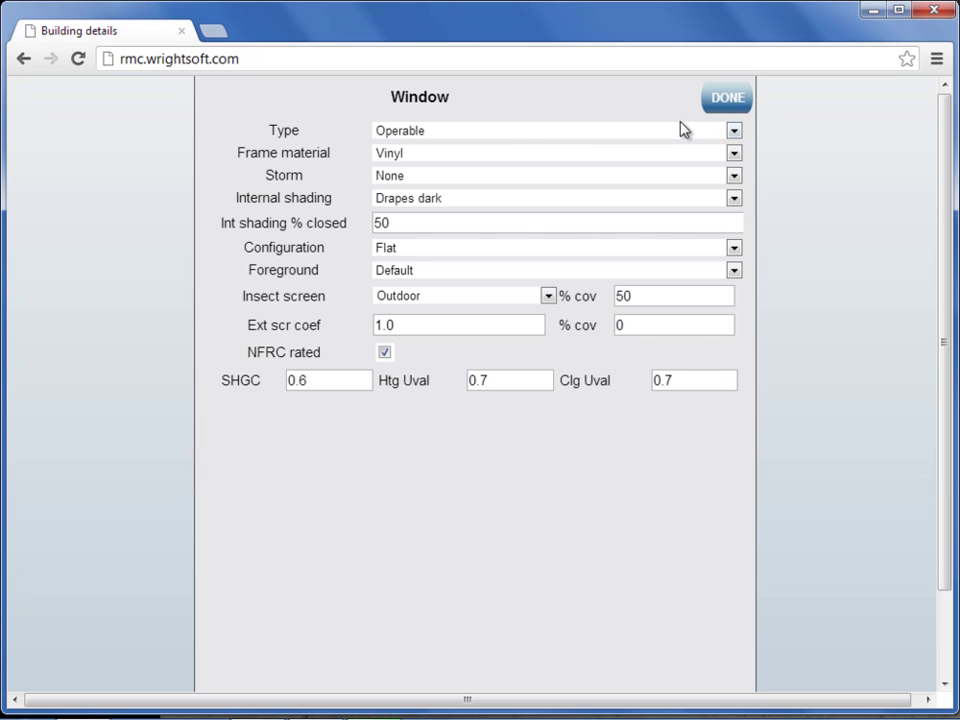
click(733, 133)
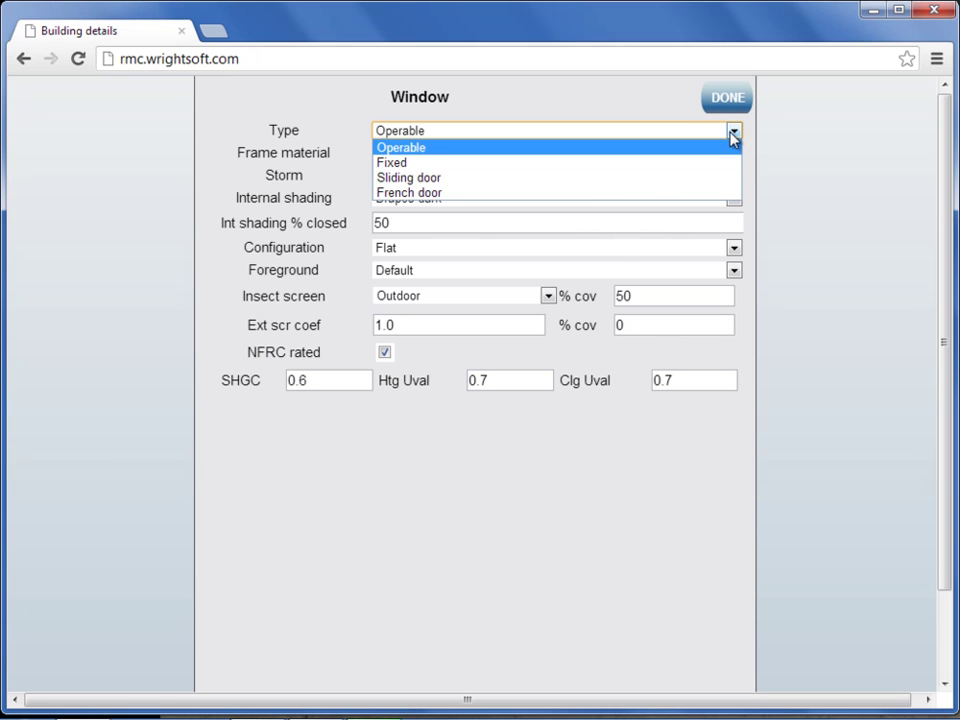
click(731, 133)
click(732, 153)
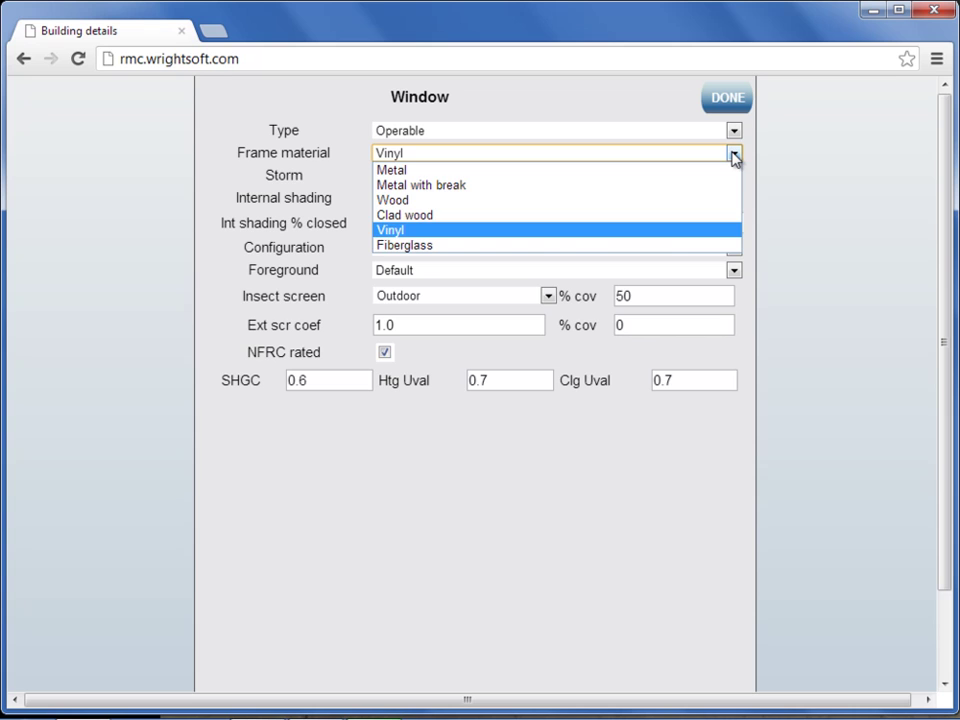
click(733, 156)
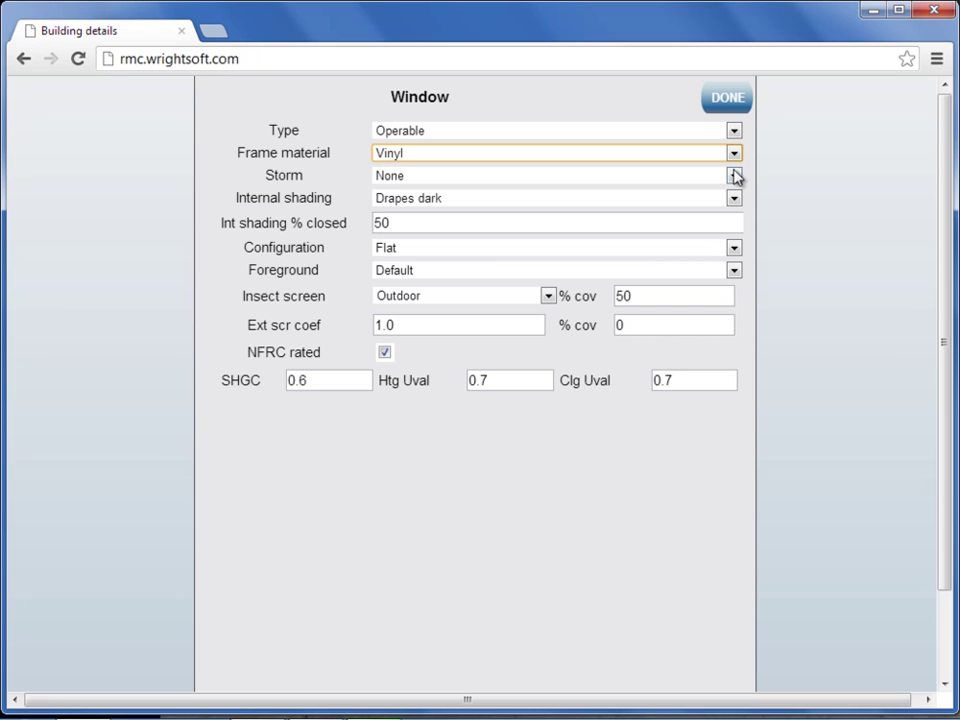
click(734, 177)
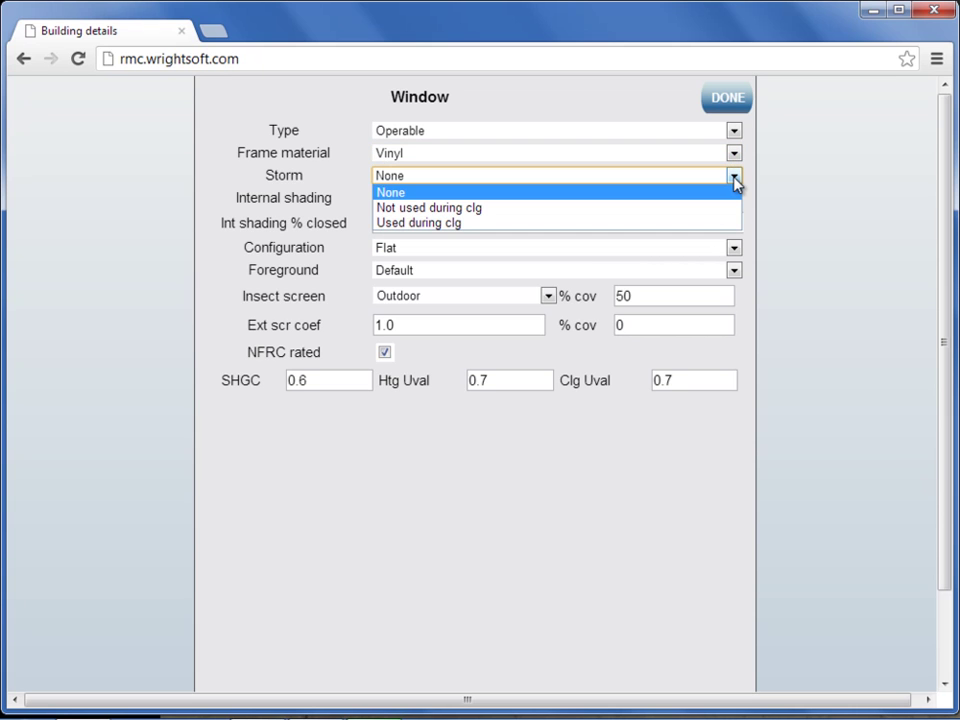
click(735, 190)
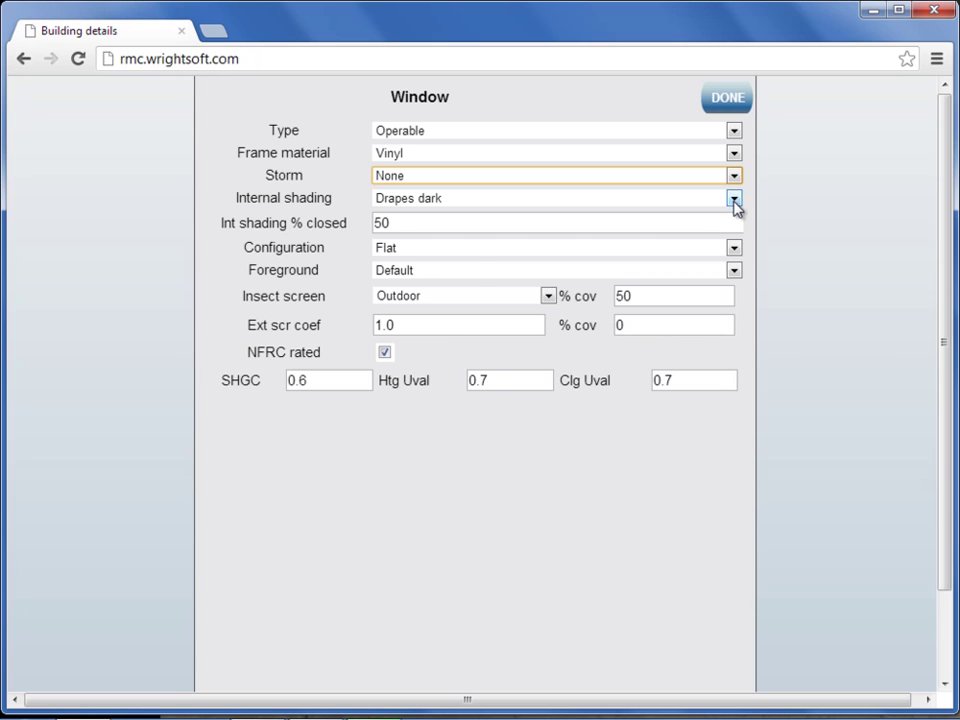
Step: Confirm Drapes dark shading and Flat configuration, selecting the shading and insect screen percentages
click(735, 200)
click(736, 203)
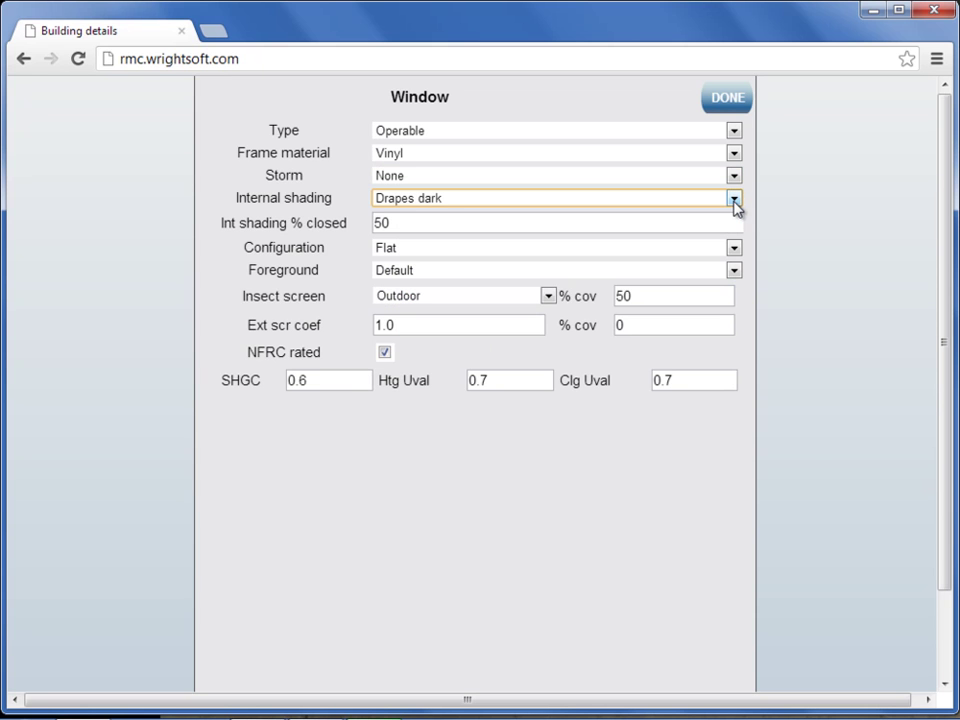
double_click(370, 224)
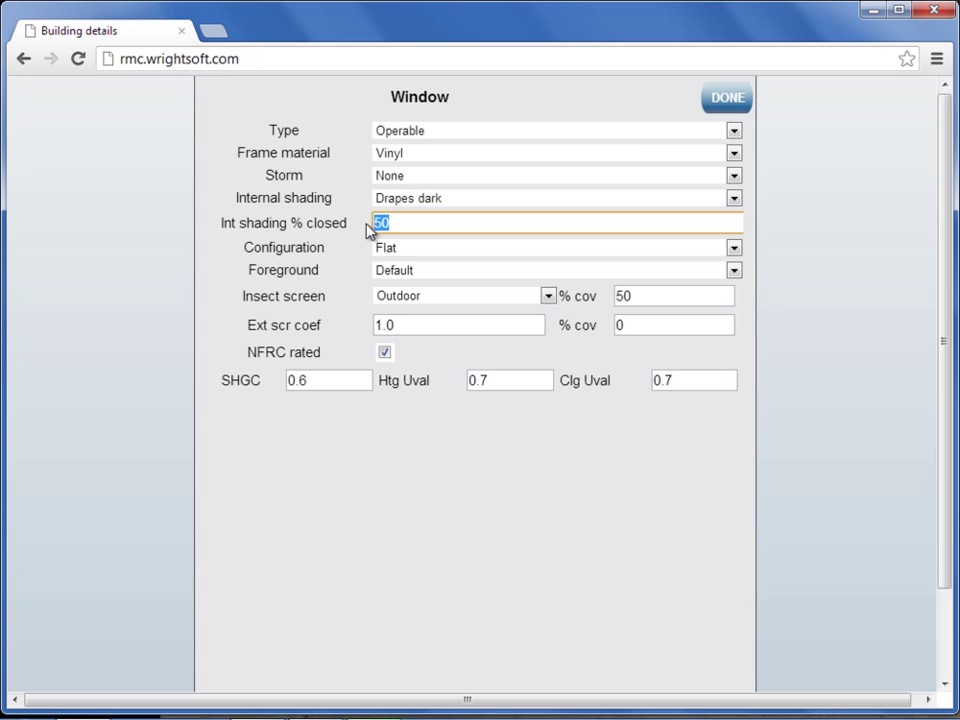
click(734, 249)
click(734, 249)
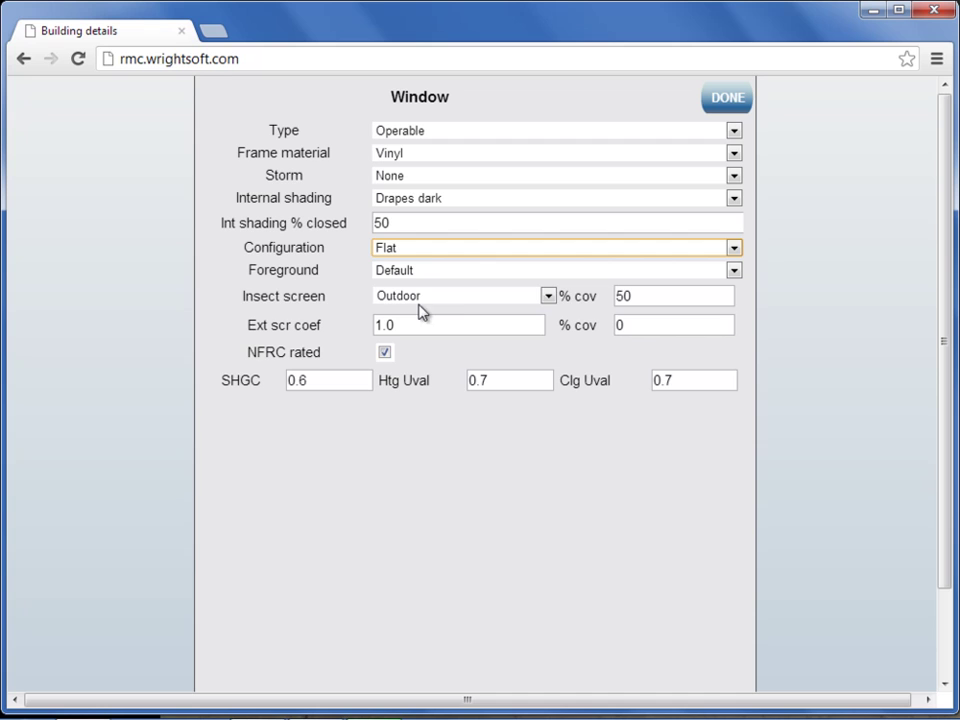
click(622, 296)
double_click(622, 296)
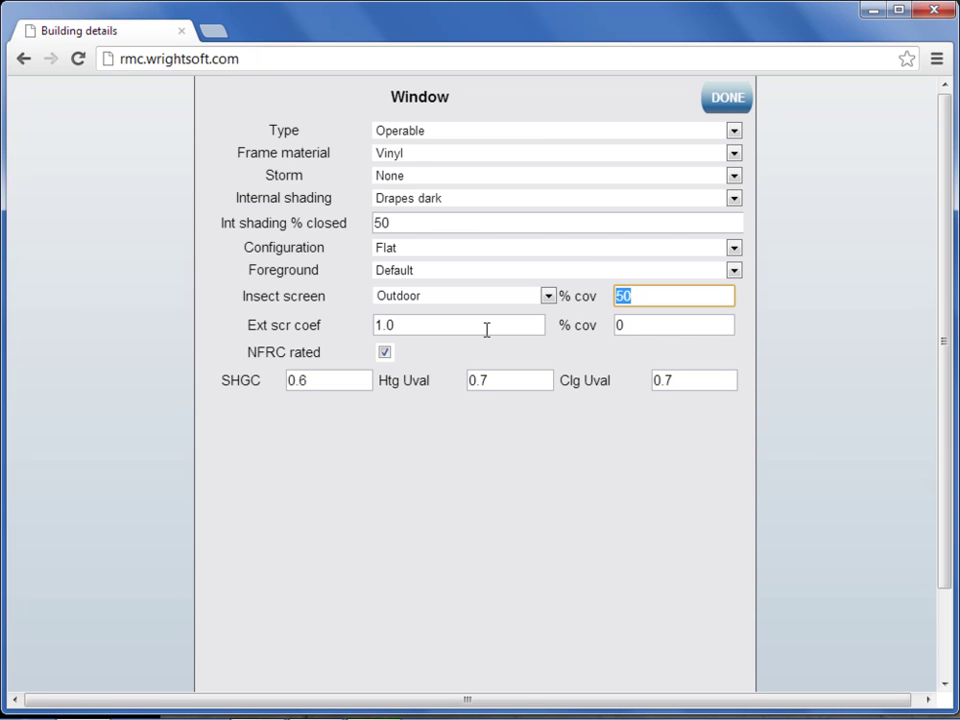
Step: Try 0.80 as the exterior screen coefficient, then restore it to 1.0
click(392, 325)
double_click(392, 325)
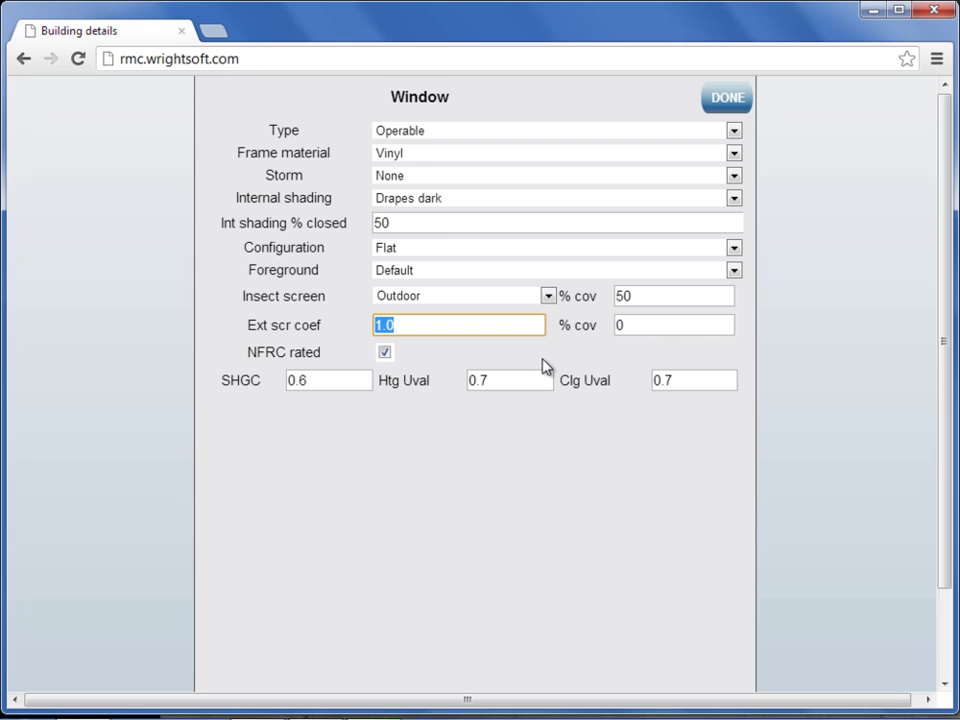
text(0.80)
drag(634, 326, 609, 332)
drag(403, 326, 384, 326)
key(BackSpace)
key(BackSpace)
key(BackSpace)
text(1.0)
Step: Check SHGC 0.6 and heating and cooling U-values 0.7, then return to Building details
drag(326, 386, 281, 388)
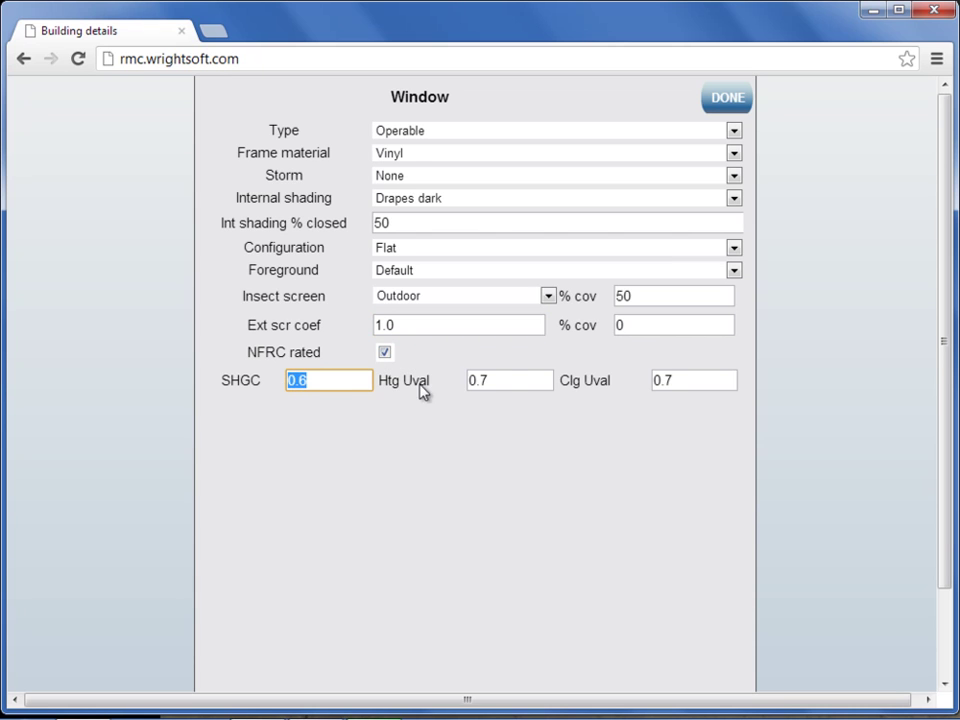
drag(510, 380, 456, 381)
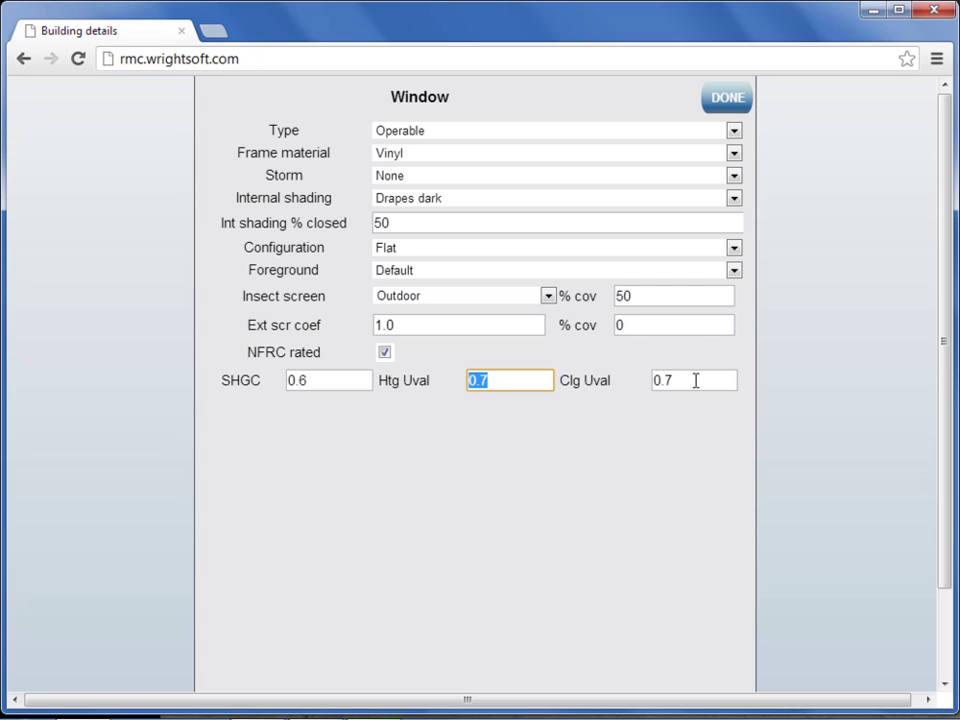
drag(696, 381, 613, 383)
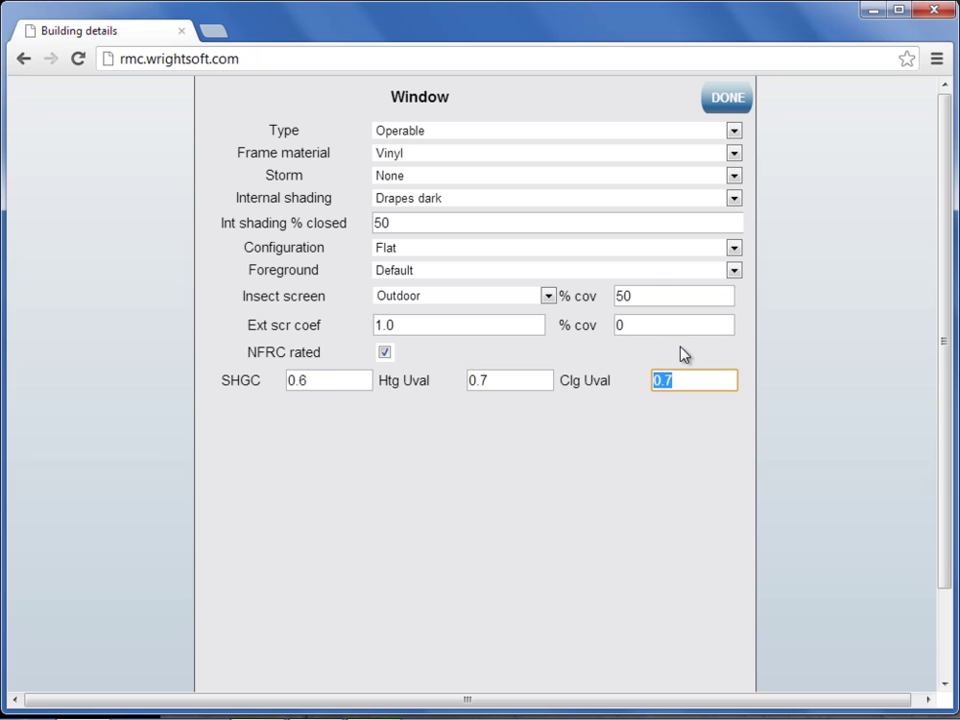
click(724, 100)
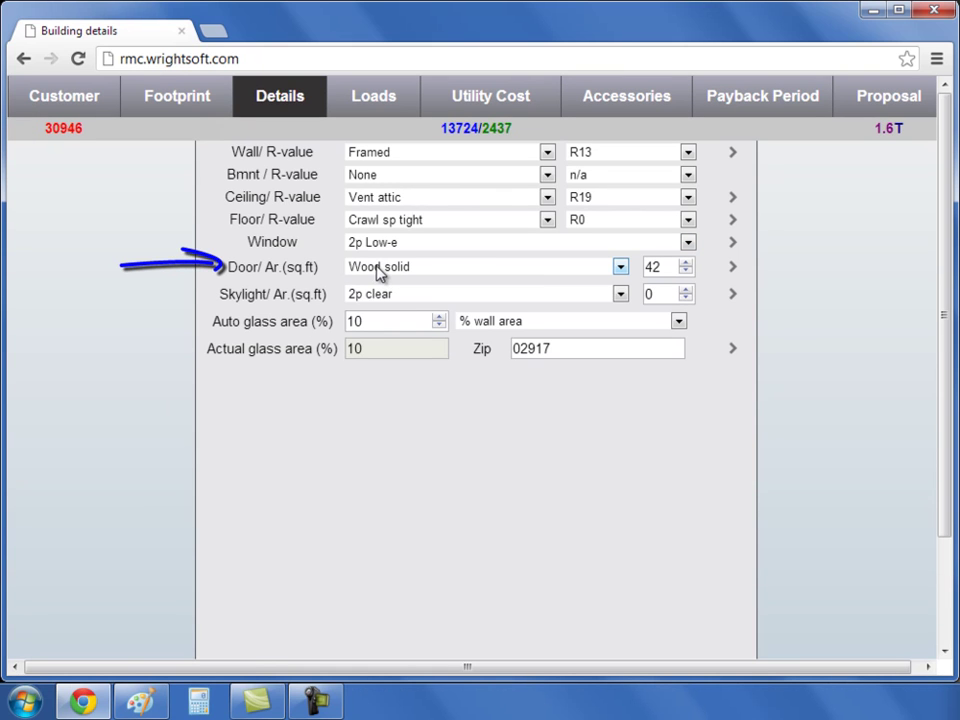
Step: Keep Wood solid as the door type and review the detailed door storm options
click(621, 267)
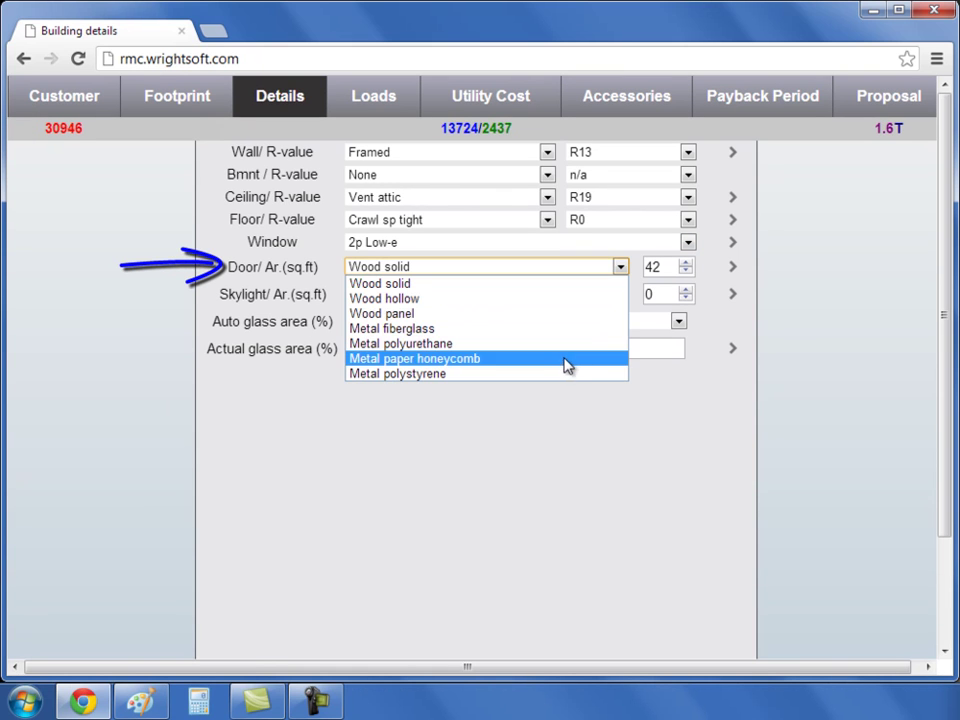
click(621, 266)
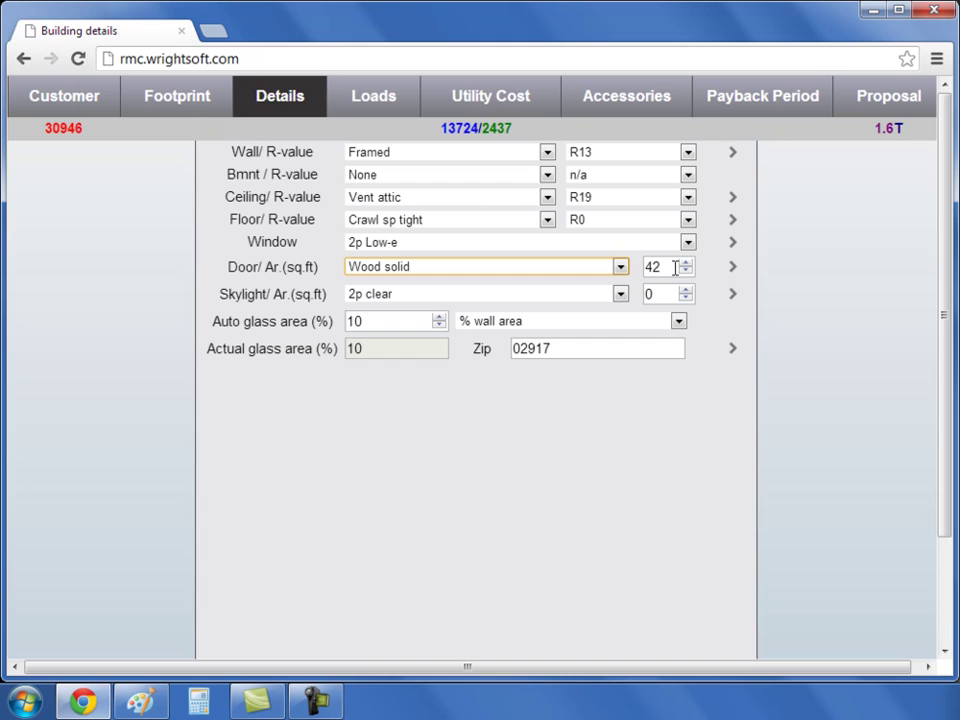
click(735, 270)
click(736, 135)
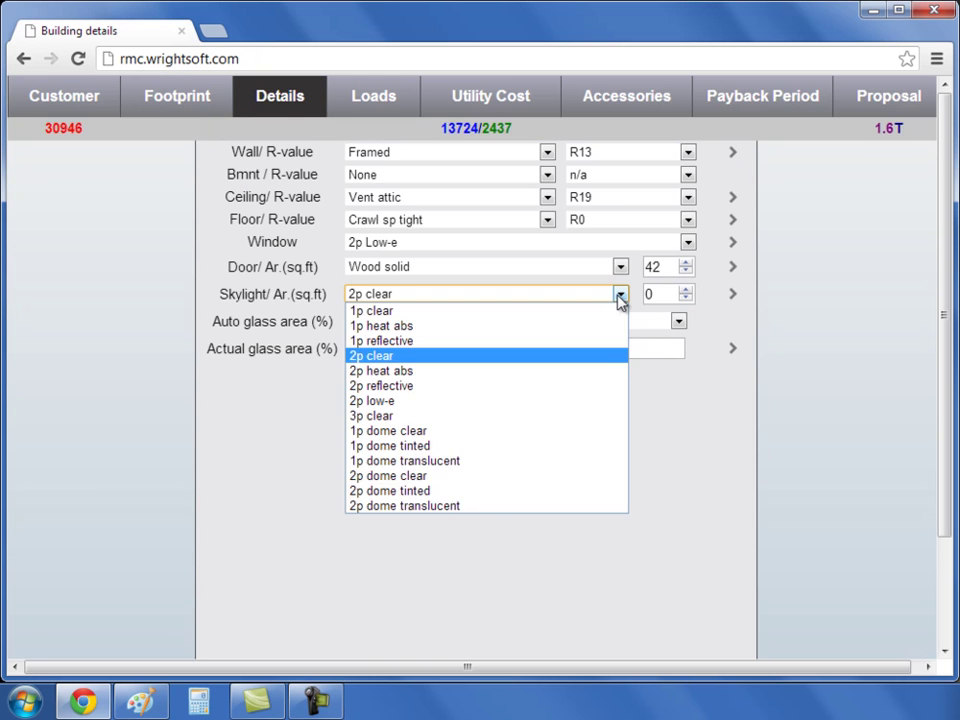
Step: Set the skylight glazing to 2p clear and confirm an area of 0 sq ft
click(620, 297)
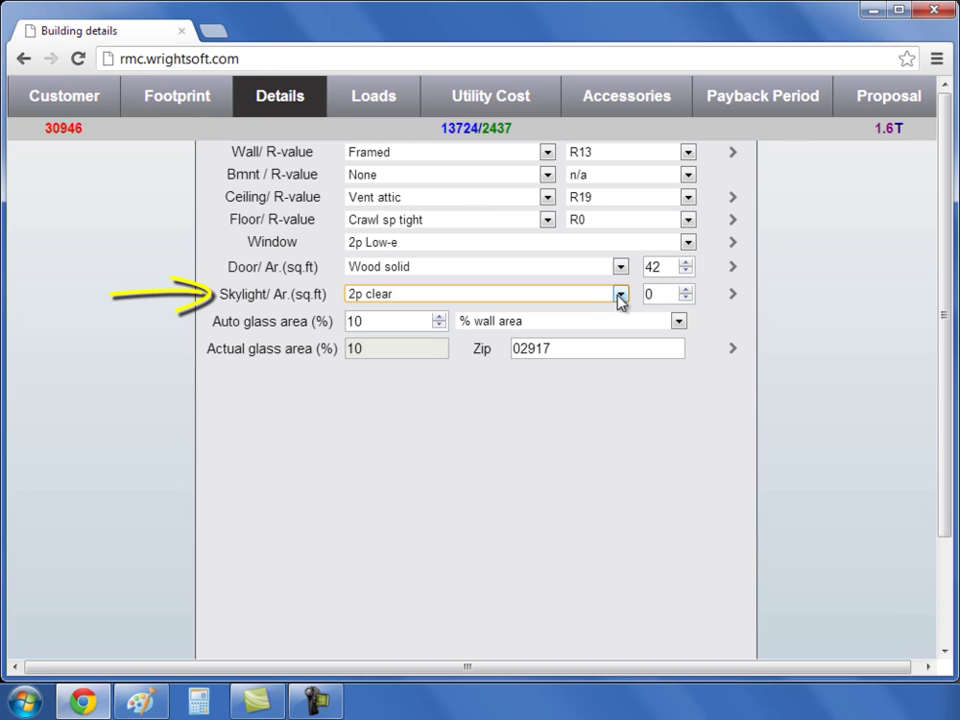
click(620, 296)
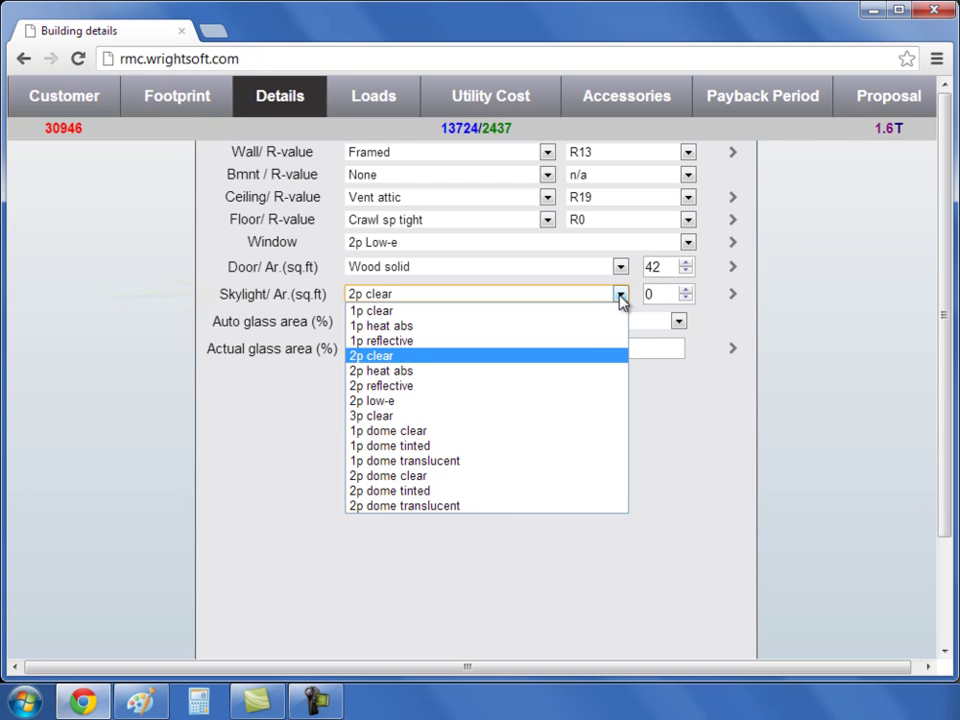
click(620, 297)
double_click(662, 295)
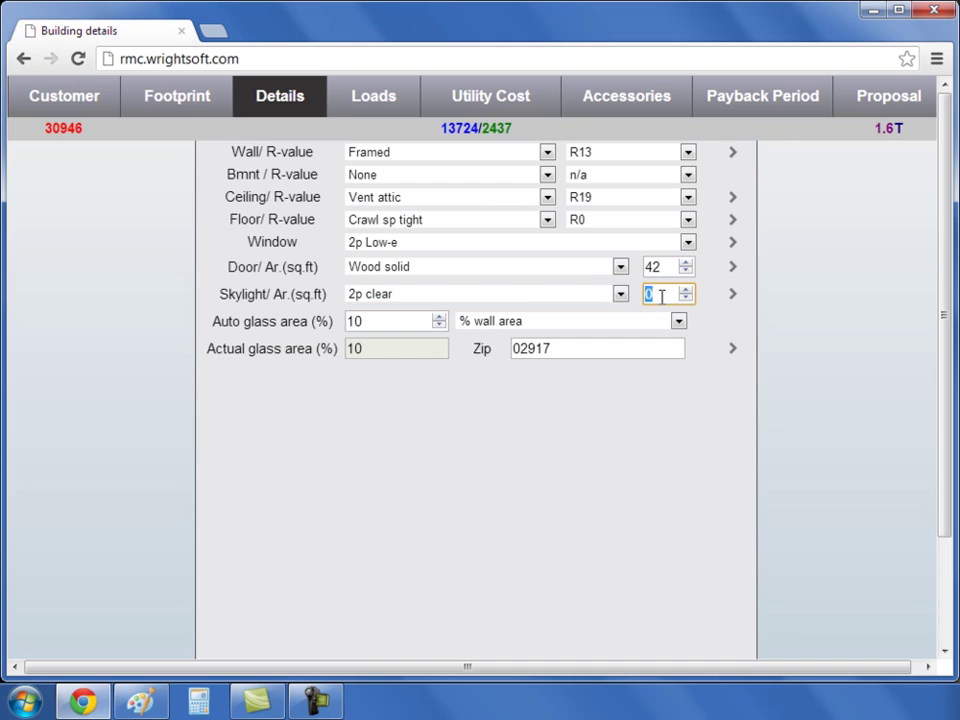
key(Return)
Step: Open the skylight details and keep Metal sash, no curb, light shaft or shading, Horizontal orientation
click(733, 297)
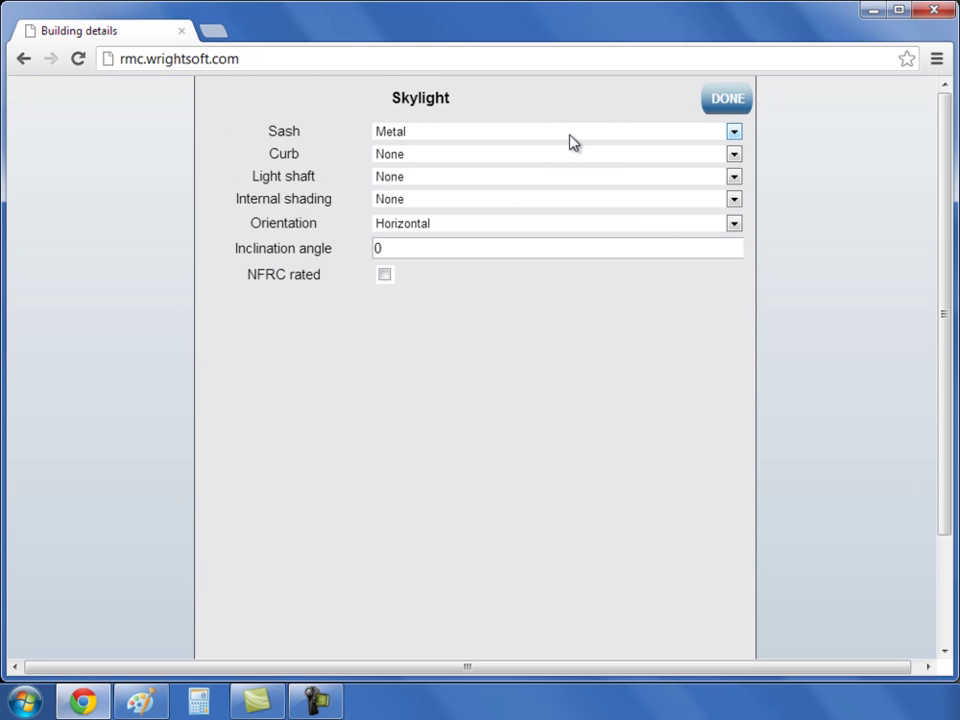
click(734, 132)
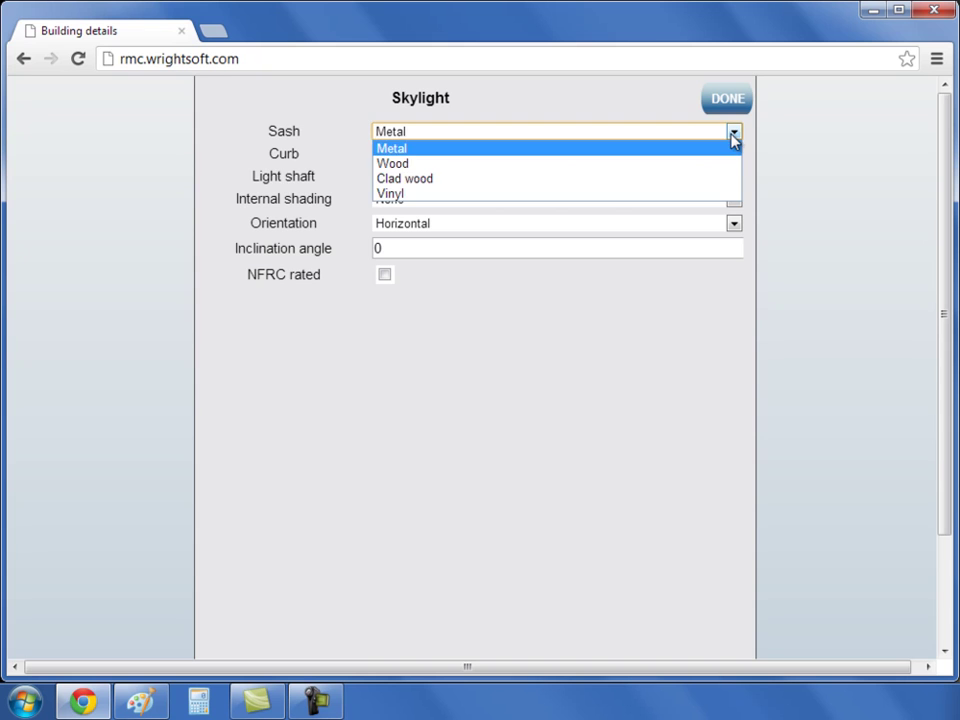
click(734, 140)
click(734, 158)
click(735, 163)
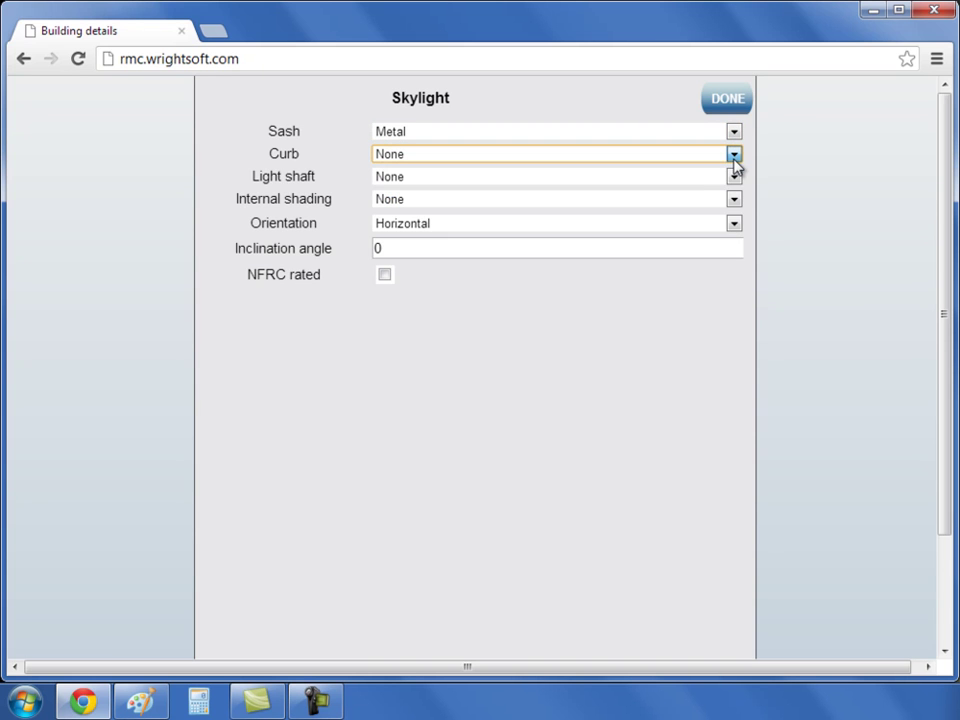
click(733, 180)
click(733, 185)
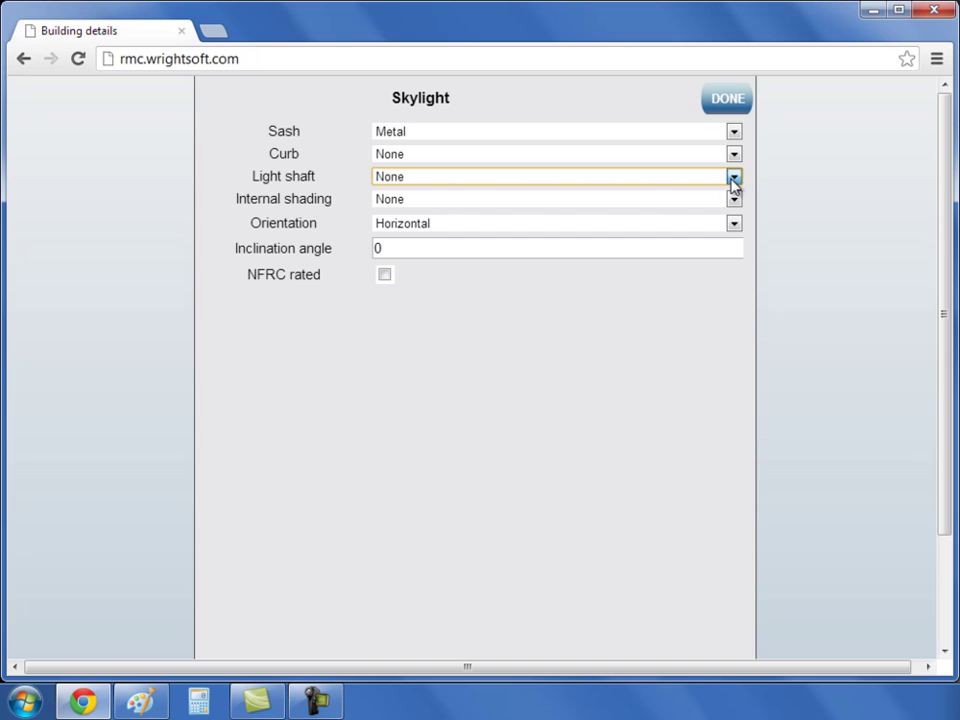
click(735, 204)
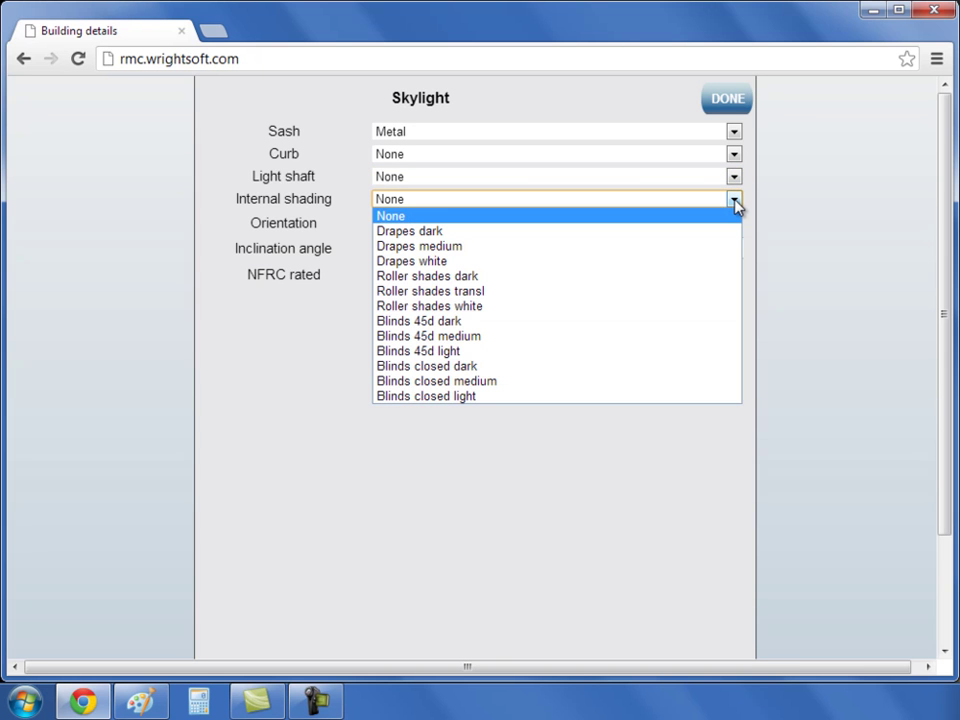
click(739, 209)
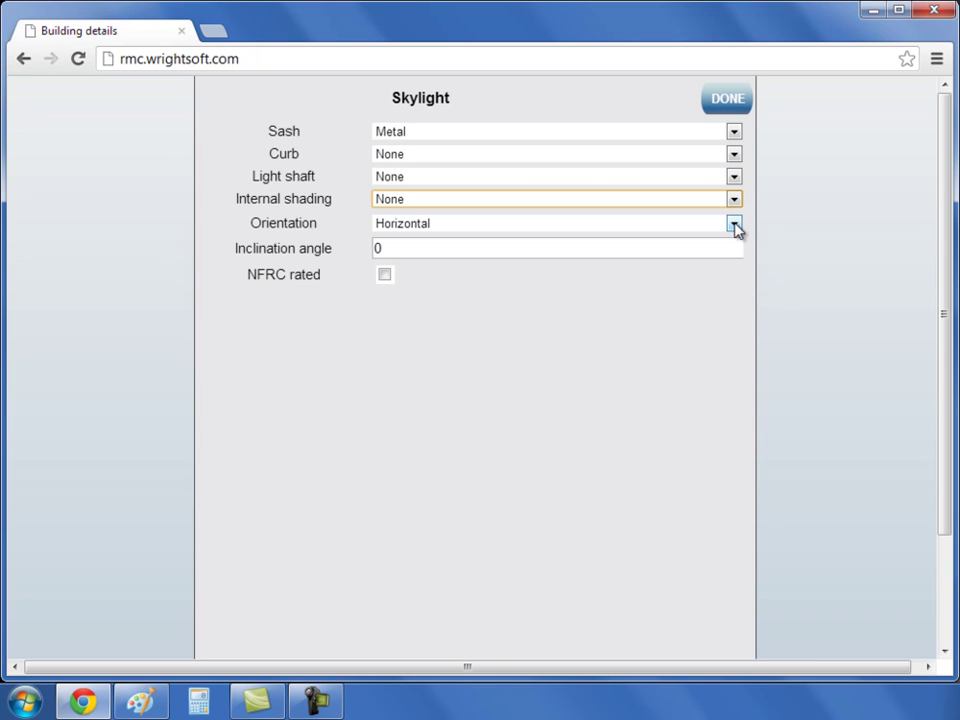
click(735, 227)
click(733, 229)
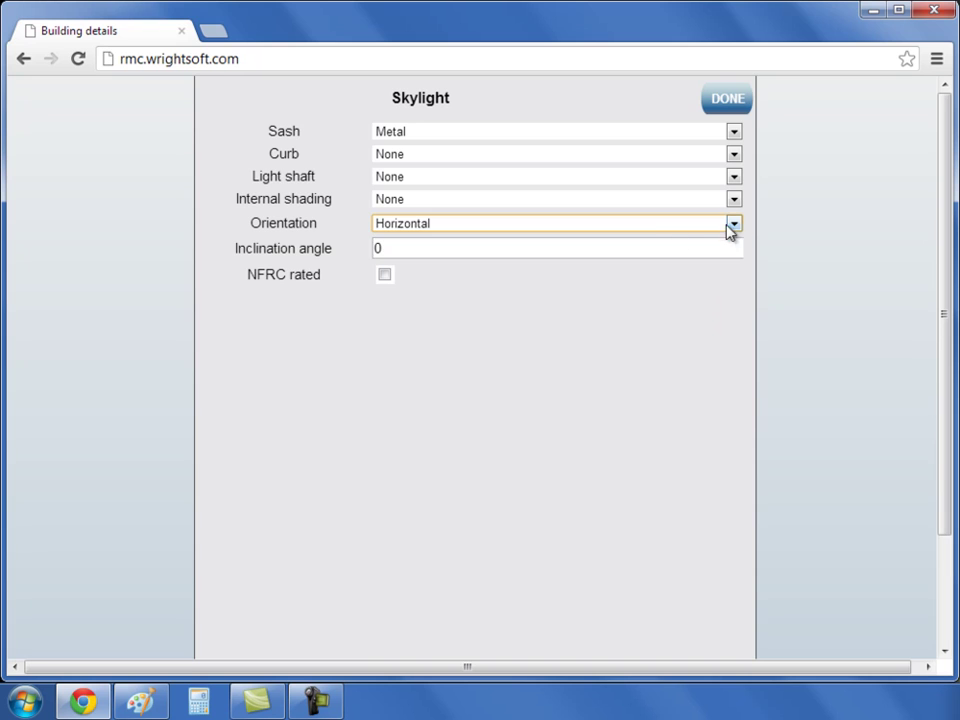
click(671, 249)
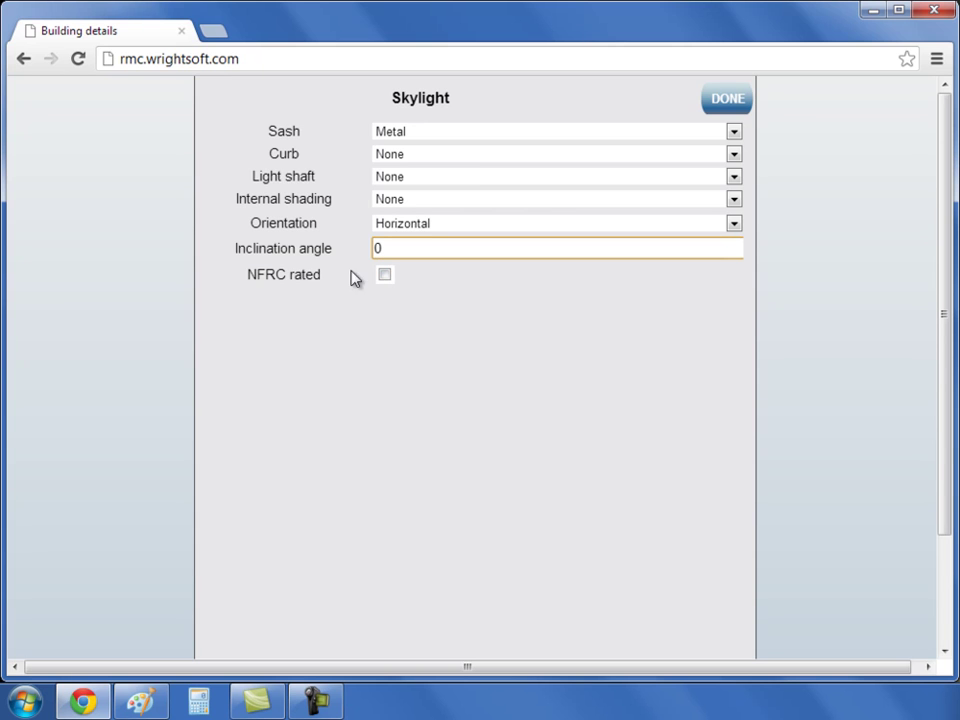
Step: Mark the skylight NFRC rated, giving SHGC 0.6 and heating and cooling U-values of 0.7
click(385, 276)
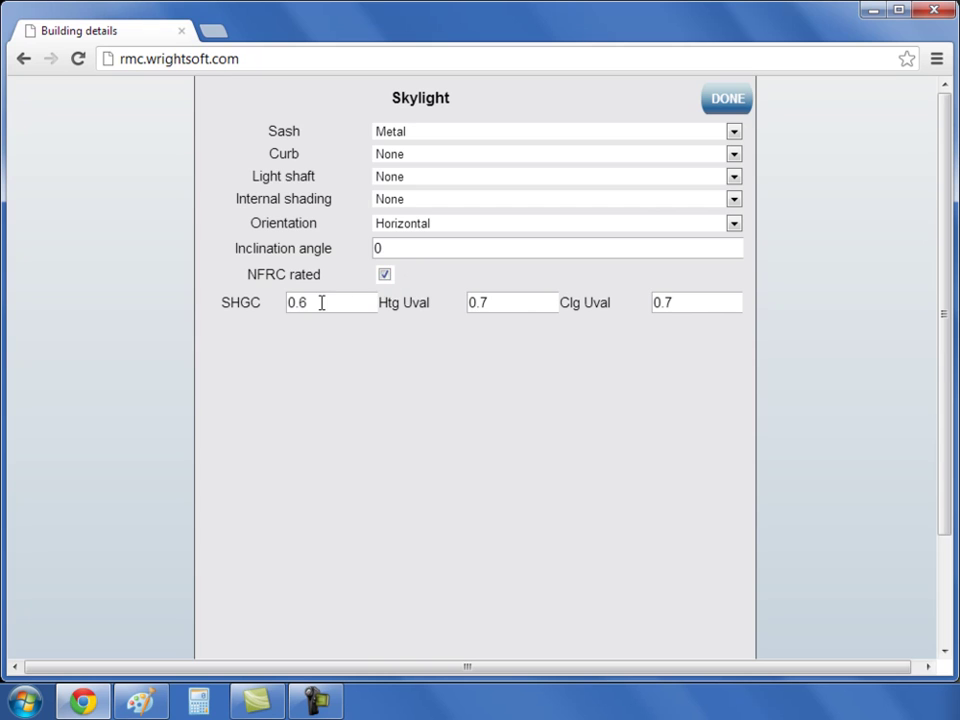
drag(325, 303, 289, 310)
drag(484, 305, 456, 304)
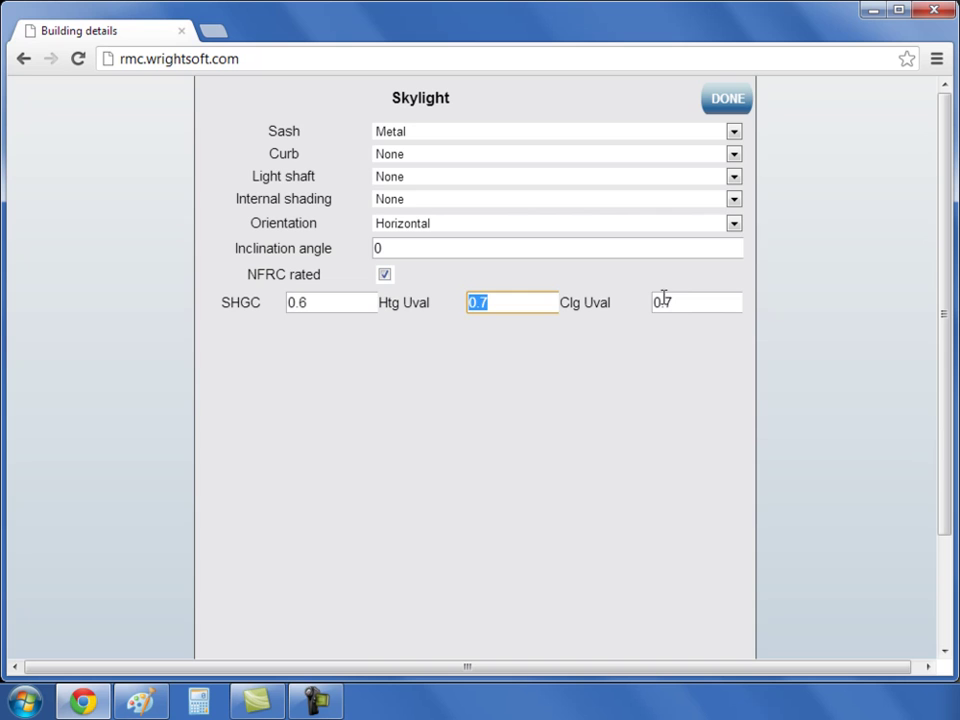
drag(684, 301, 621, 306)
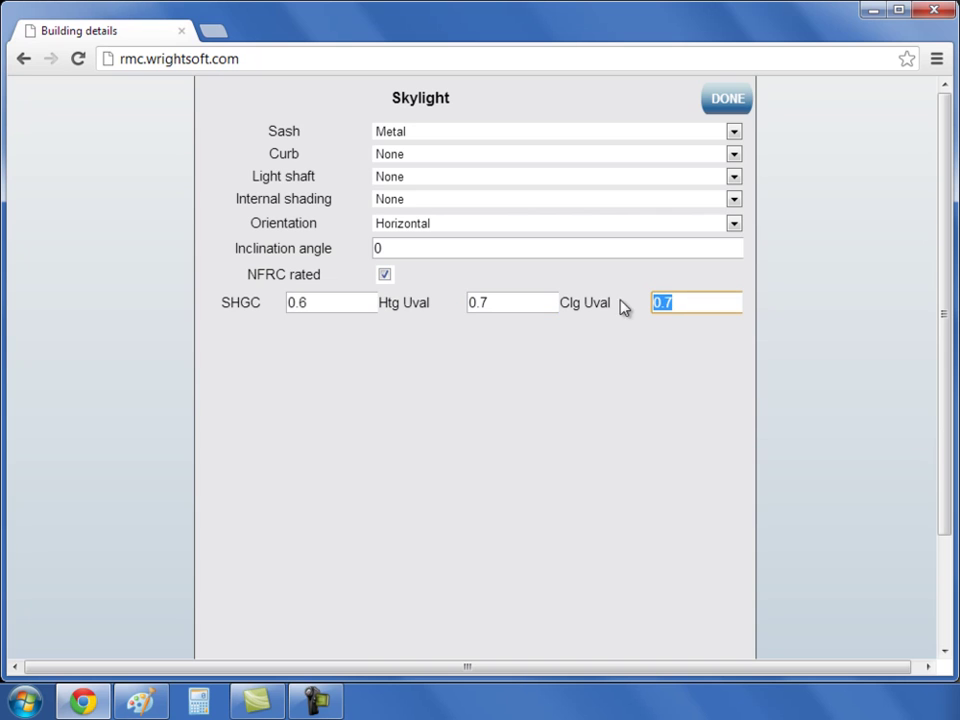
Step: Finish the skylight settings and keep the glass area basis as % wall area at 10%
click(728, 104)
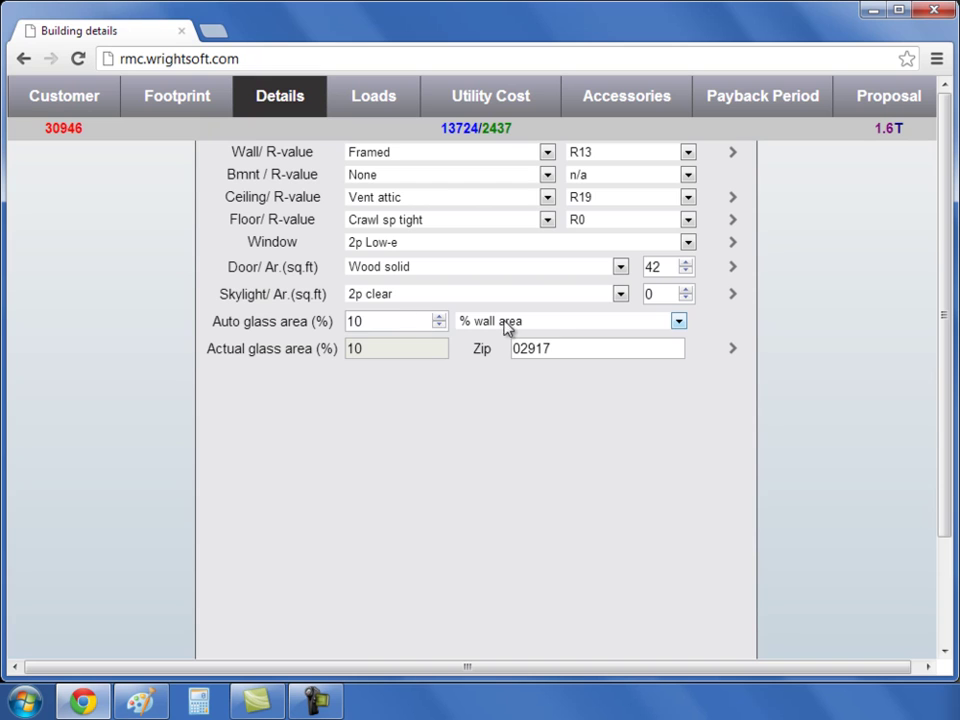
click(678, 321)
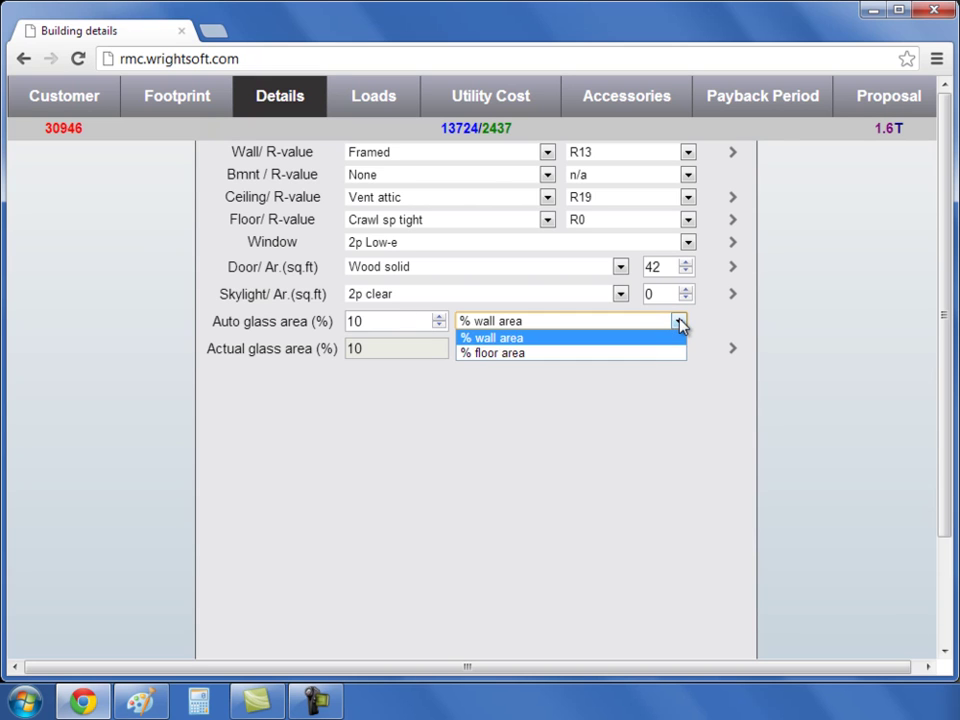
click(636, 339)
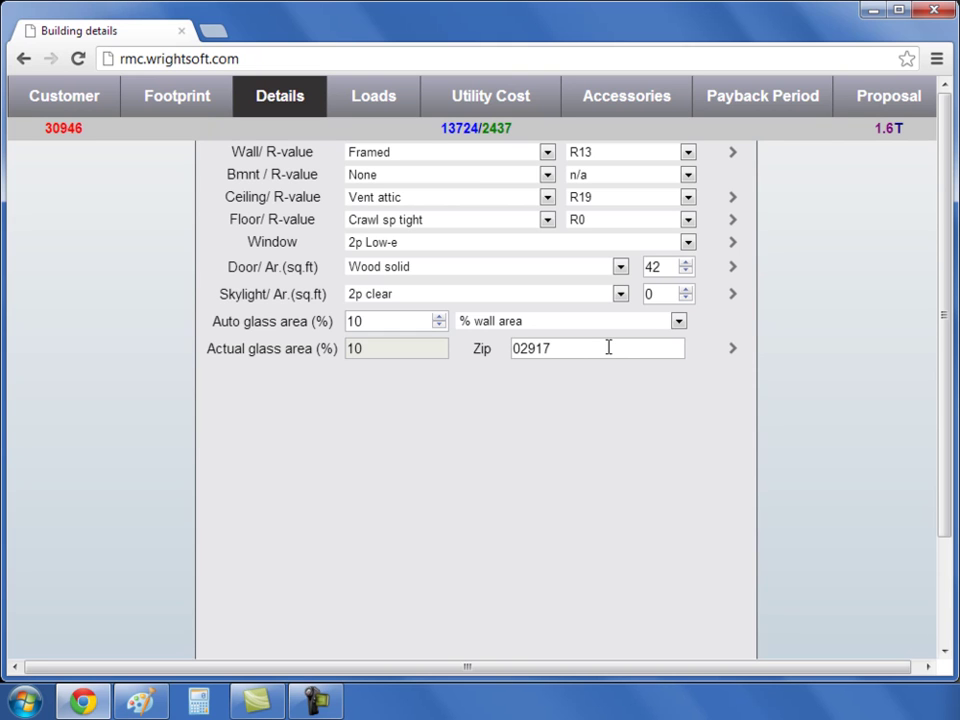
click(734, 352)
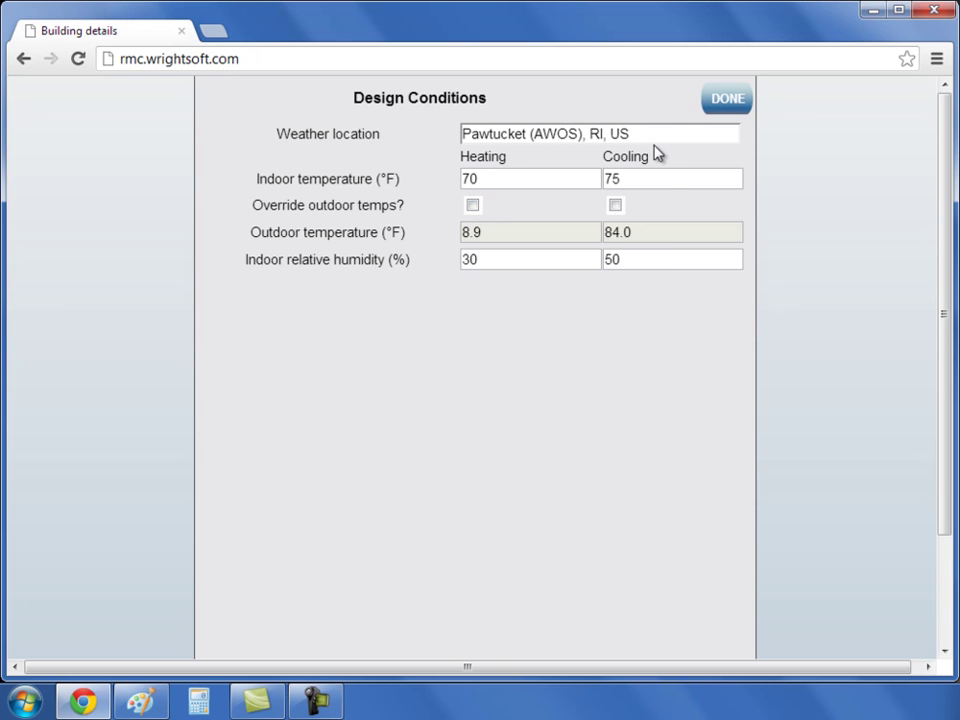
click(724, 100)
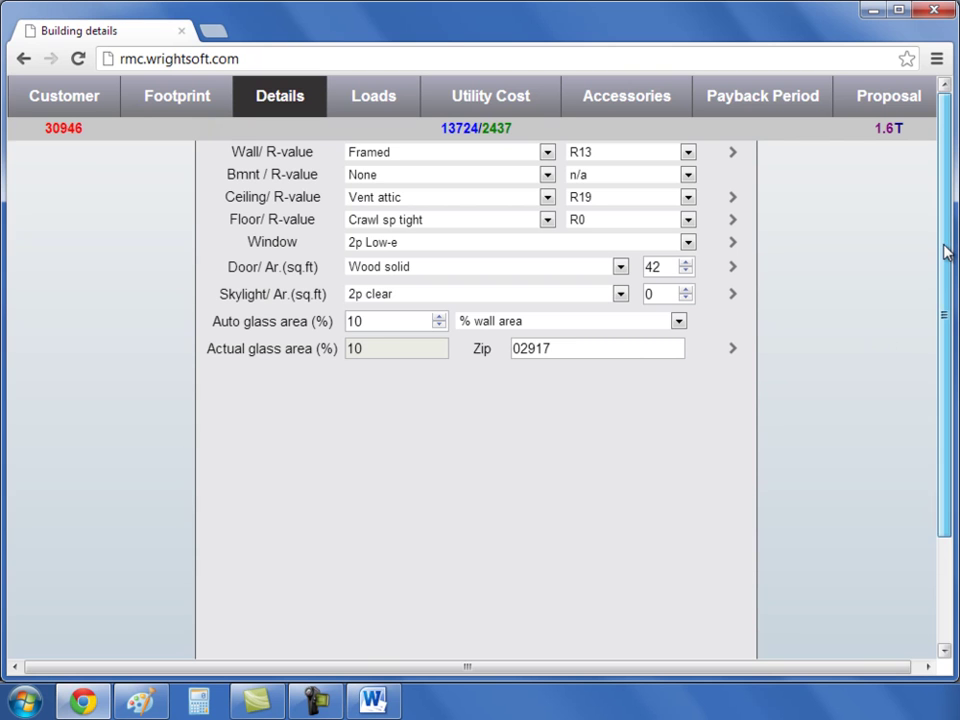
Step: Scroll down the Details page and expand the Occupants / HVAC Systems section showing 4 occupants
drag(946, 252, 873, 462)
click(729, 641)
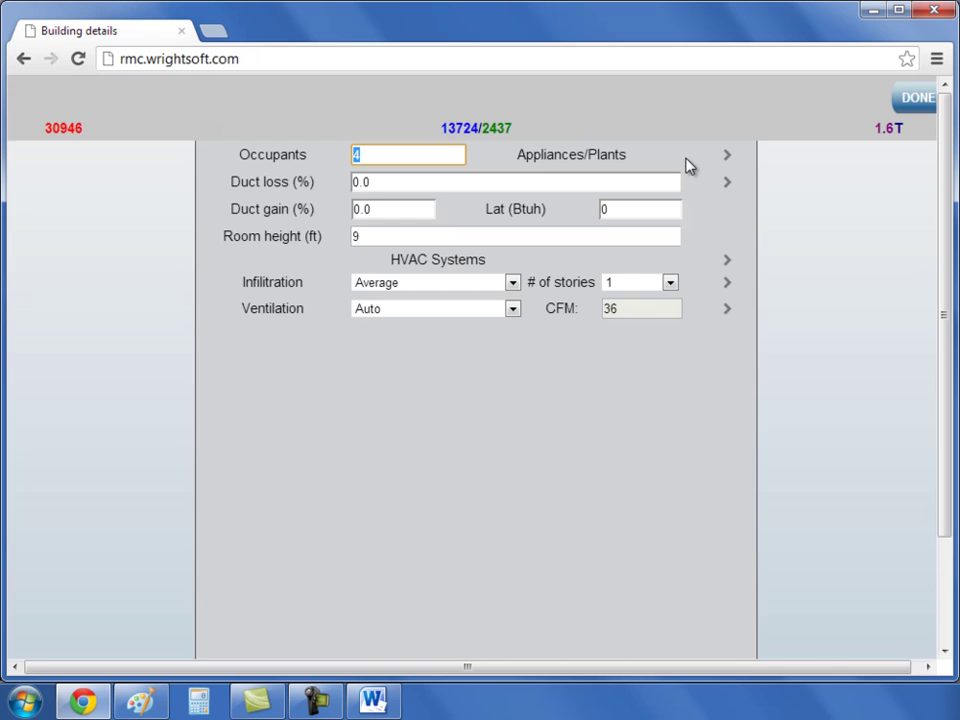
Step: Review the Appliances/Plants sensible and latent loads, keeping Scenario 1 and 4 large plants, then return
click(723, 160)
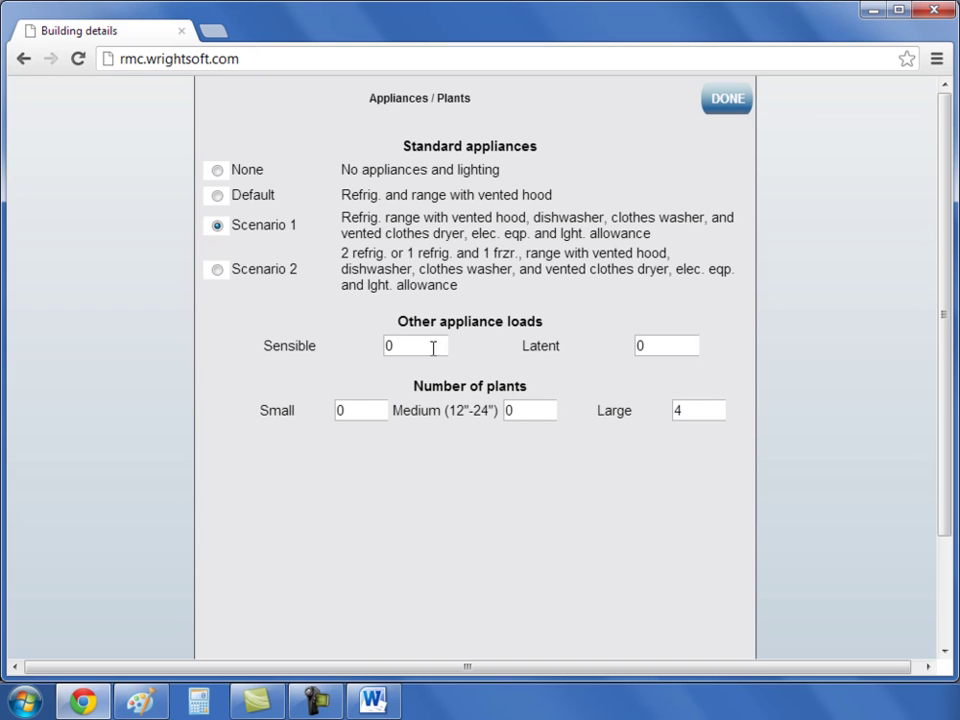
drag(431, 347, 339, 354)
click(660, 346)
click(722, 102)
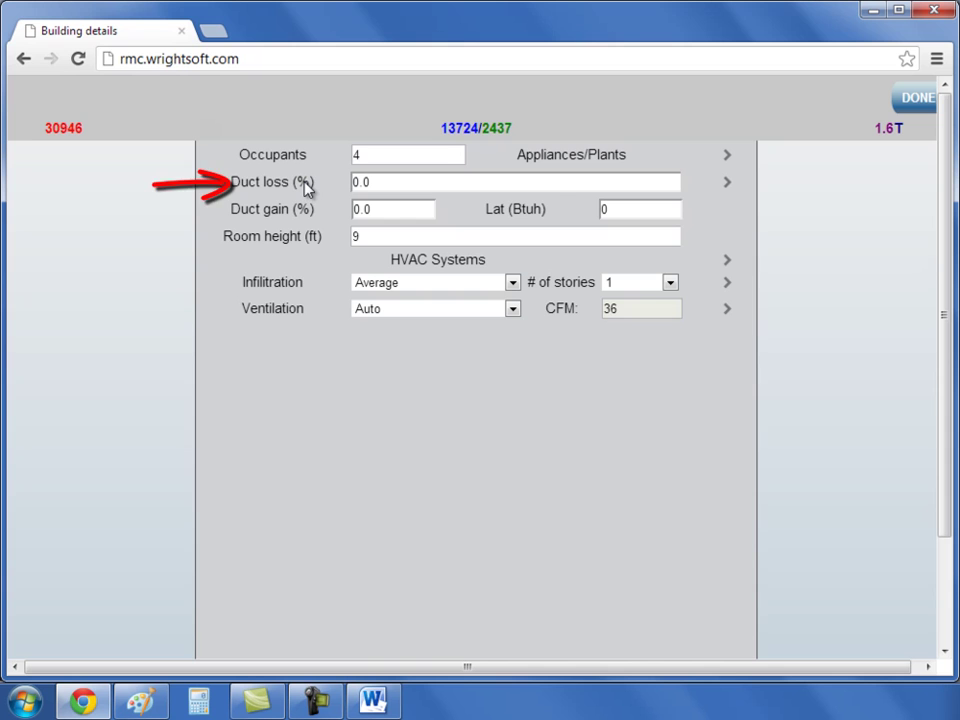
Step: Open Duct Loads and keep supply ducts in conditioned space under a Dark asphalt-shingle roof
click(727, 184)
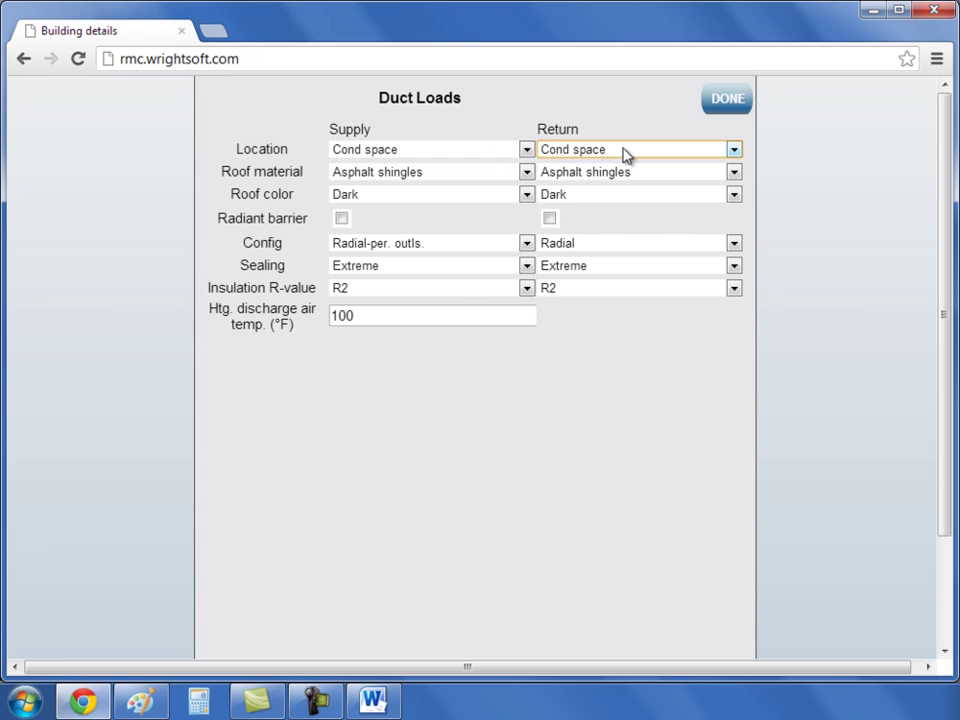
click(526, 152)
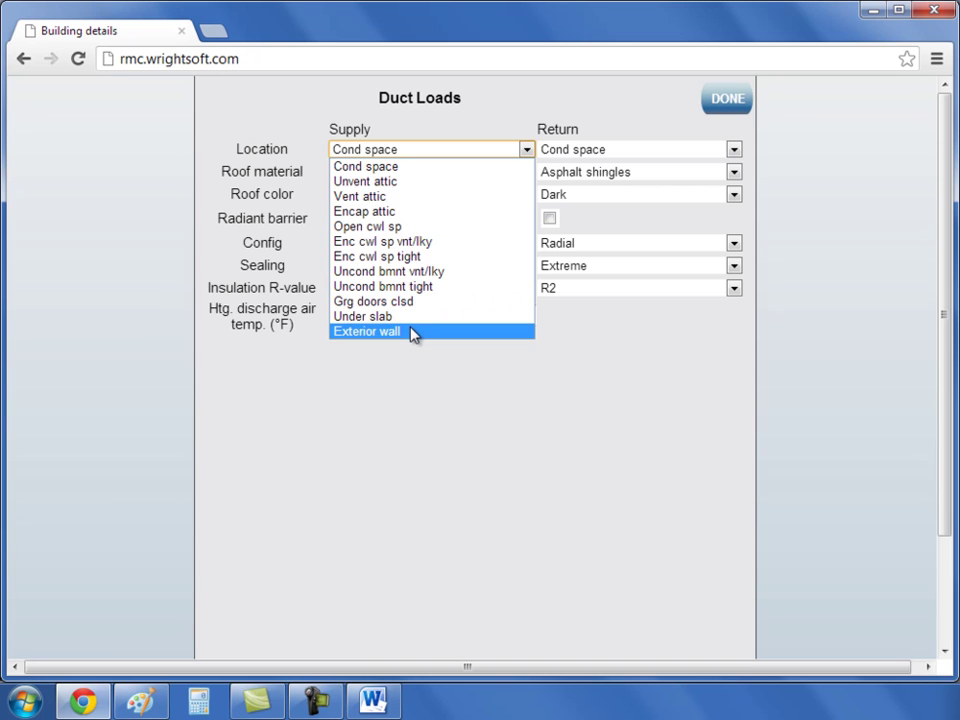
click(424, 162)
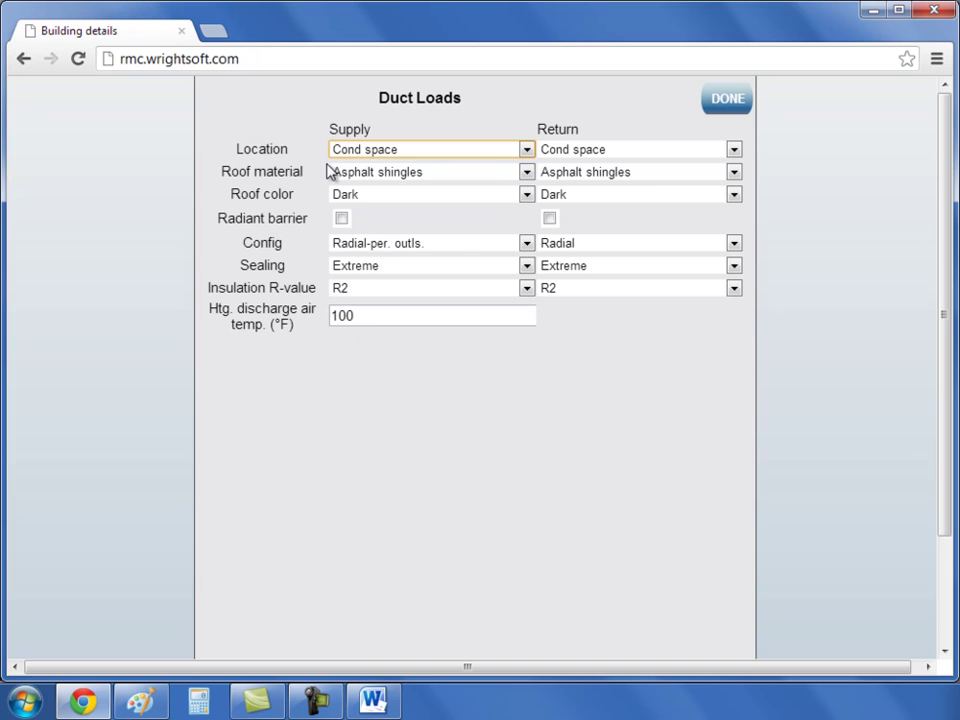
click(527, 174)
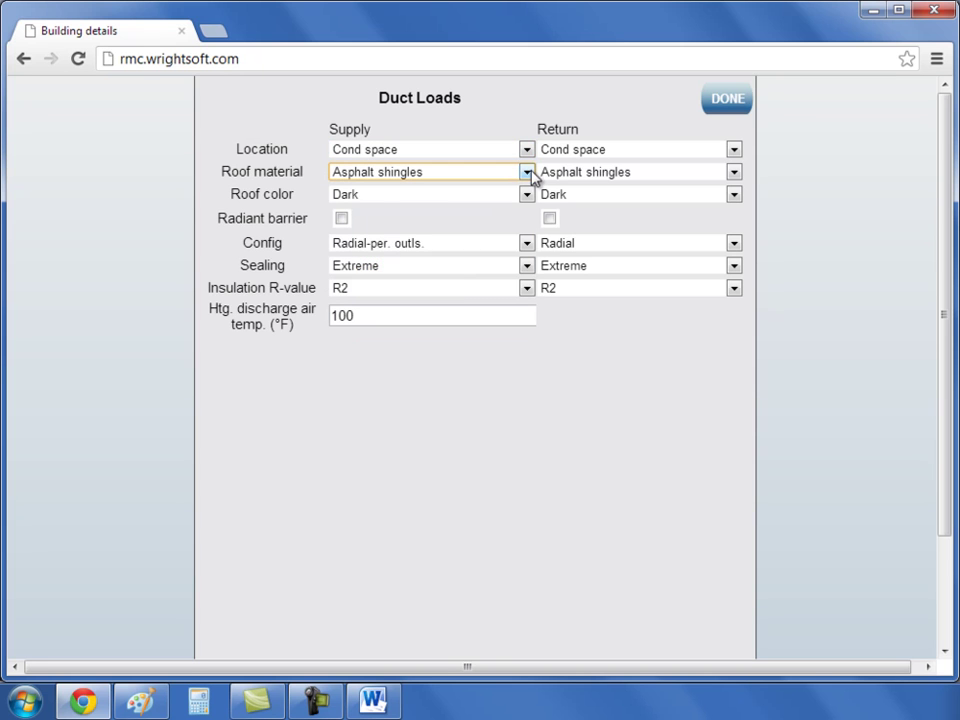
click(524, 195)
click(470, 211)
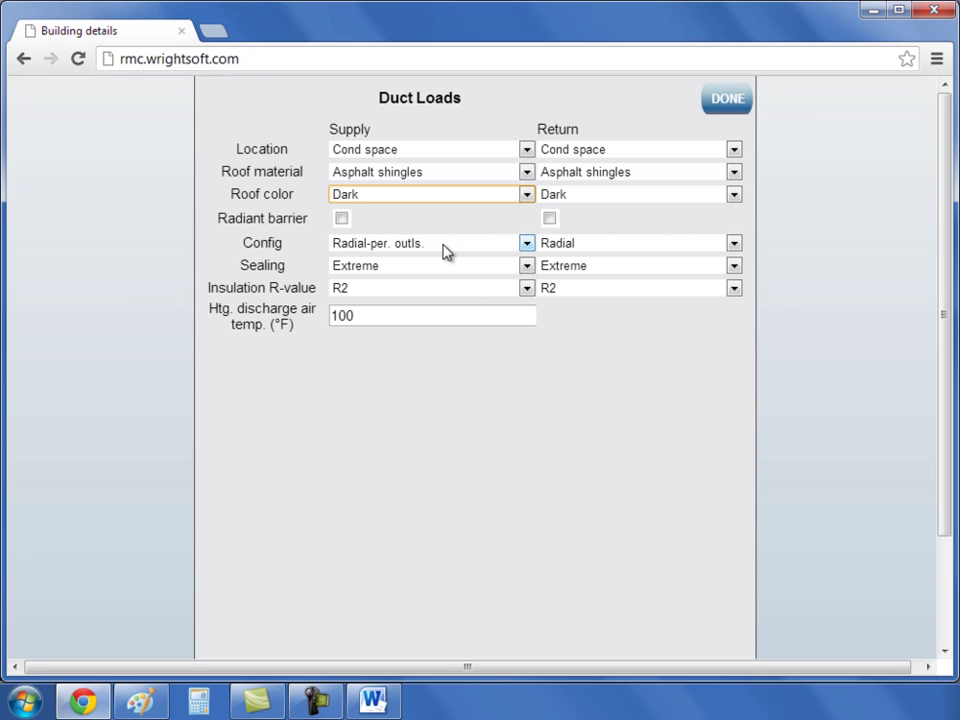
click(526, 246)
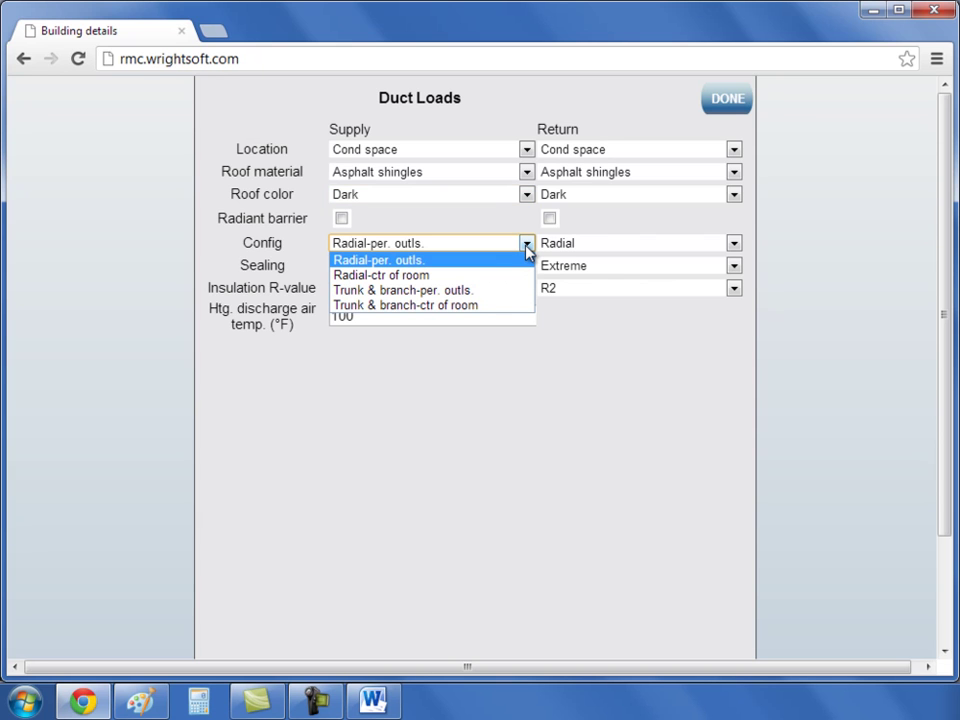
Step: Set the supply configuration to Trunk & branch-per. outls. and review the return configuration
click(452, 295)
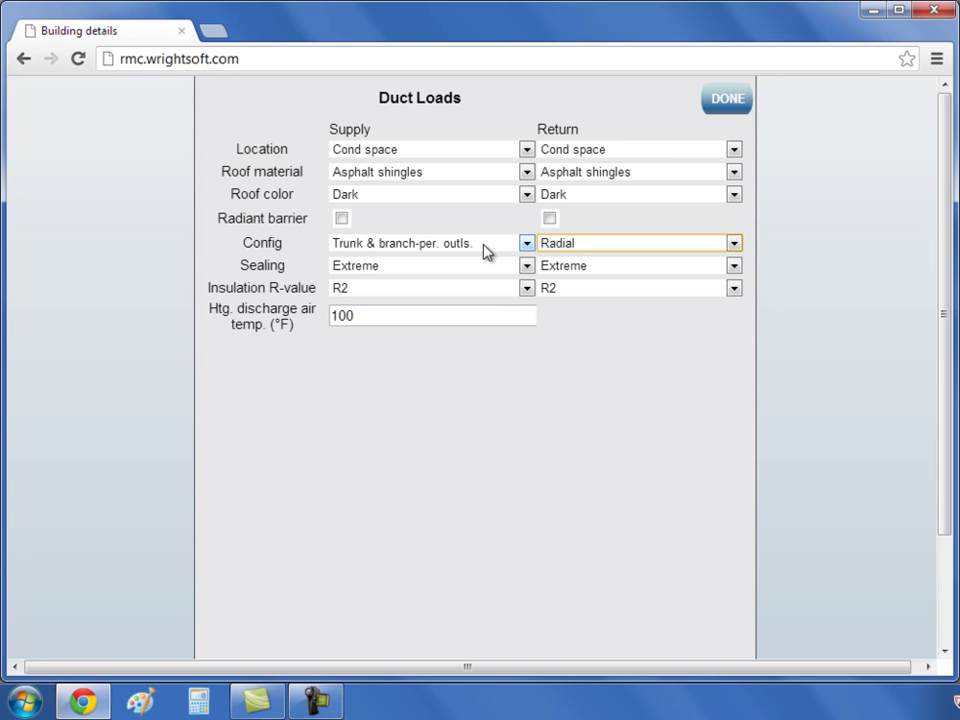
click(733, 245)
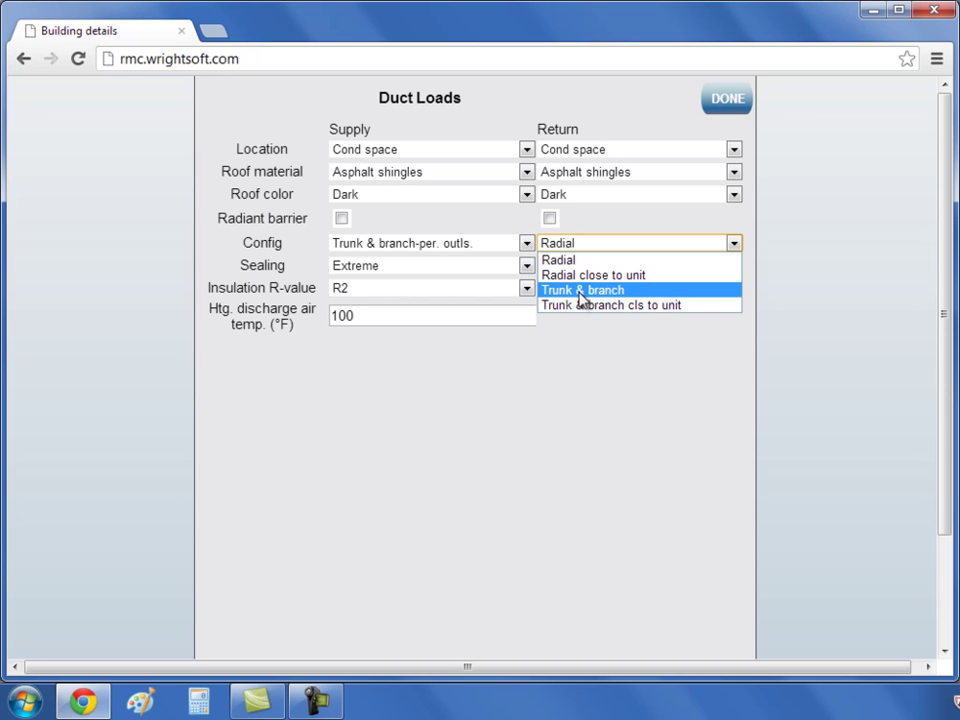
click(579, 292)
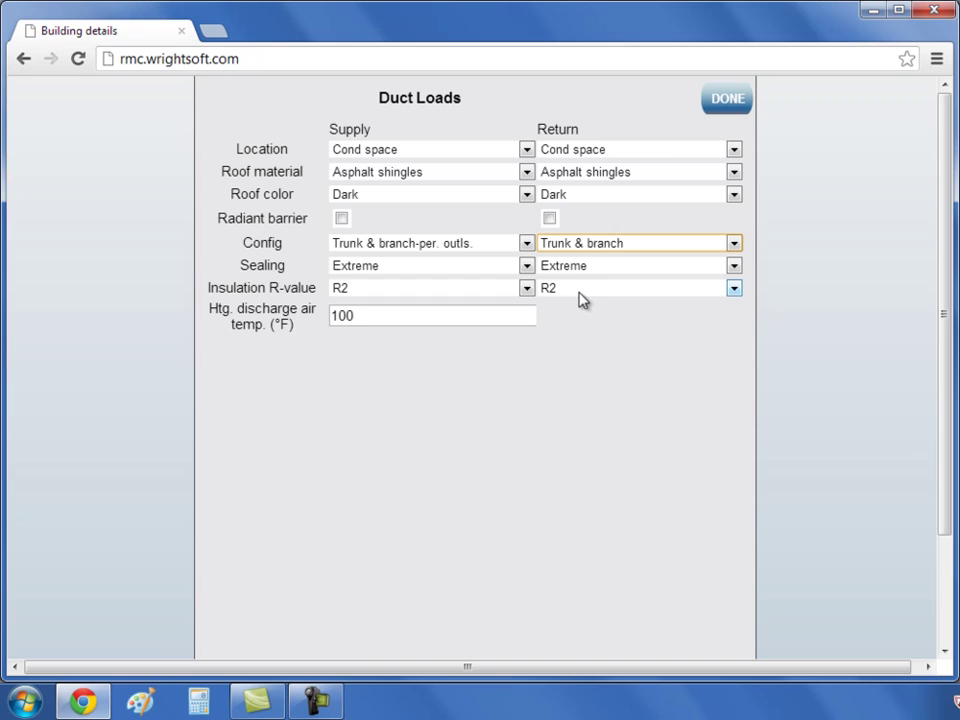
Step: Keep supply sealing Extreme, insulation R2 and 100 °F heating discharge temperature, then close Duct Loads
click(508, 270)
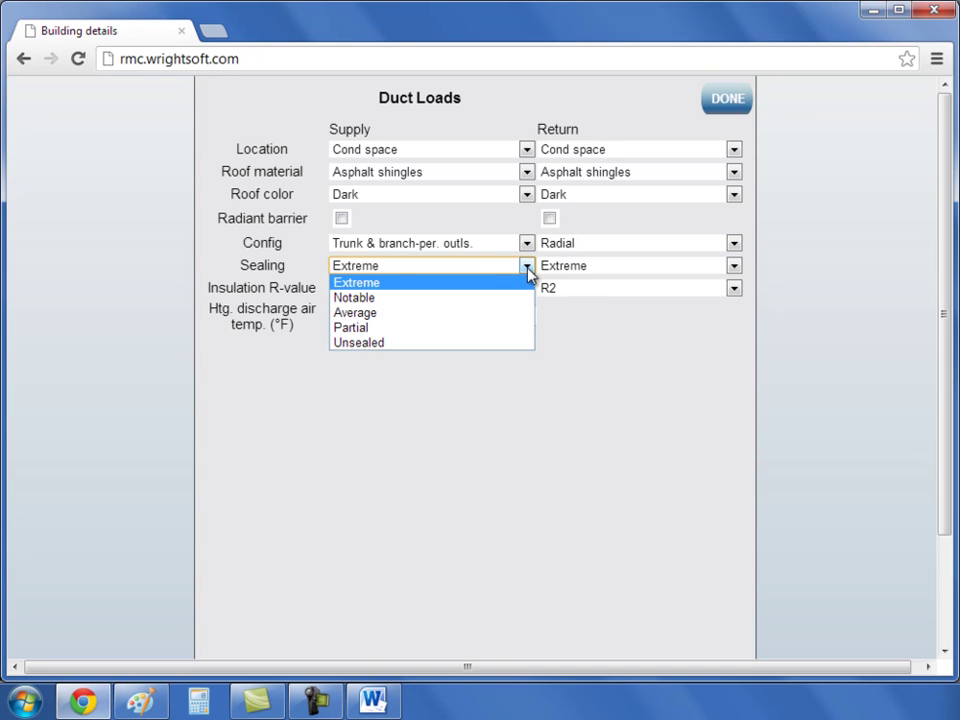
click(356, 283)
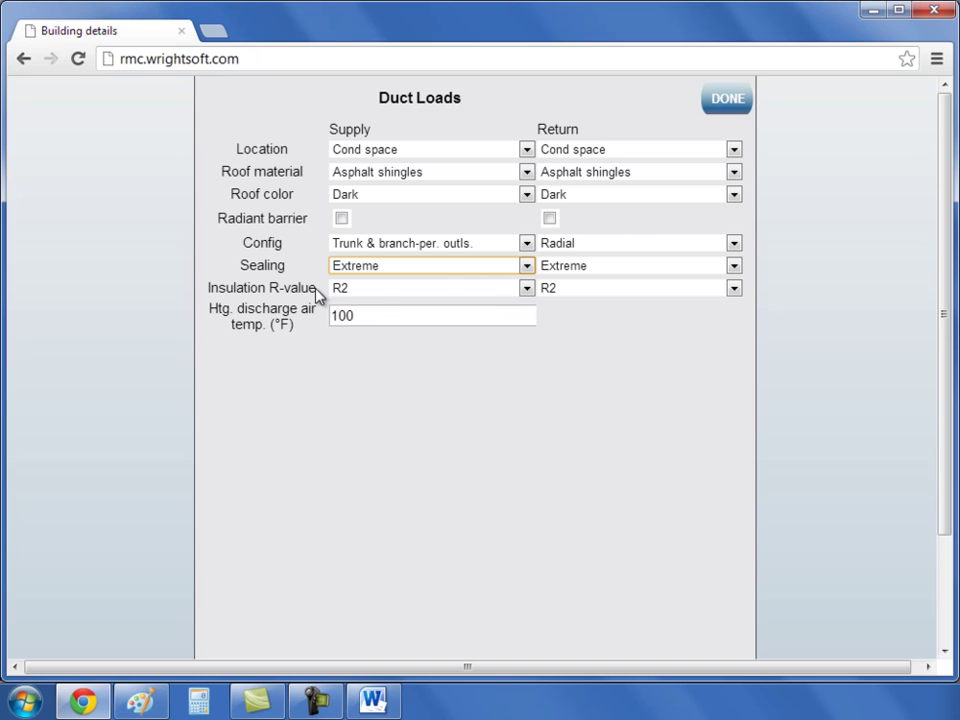
click(530, 290)
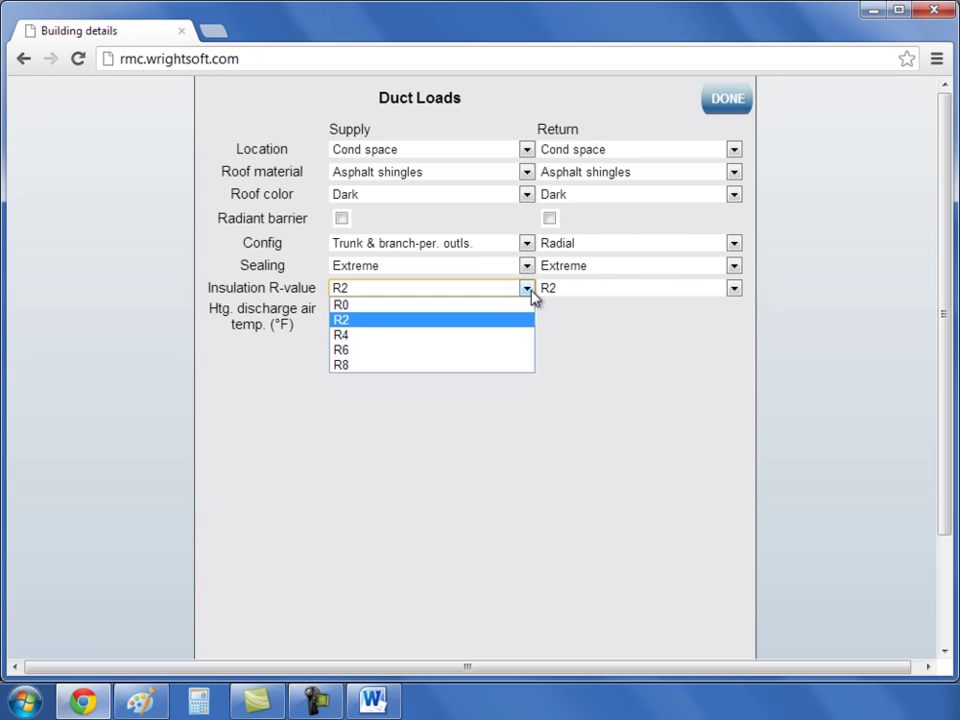
click(414, 319)
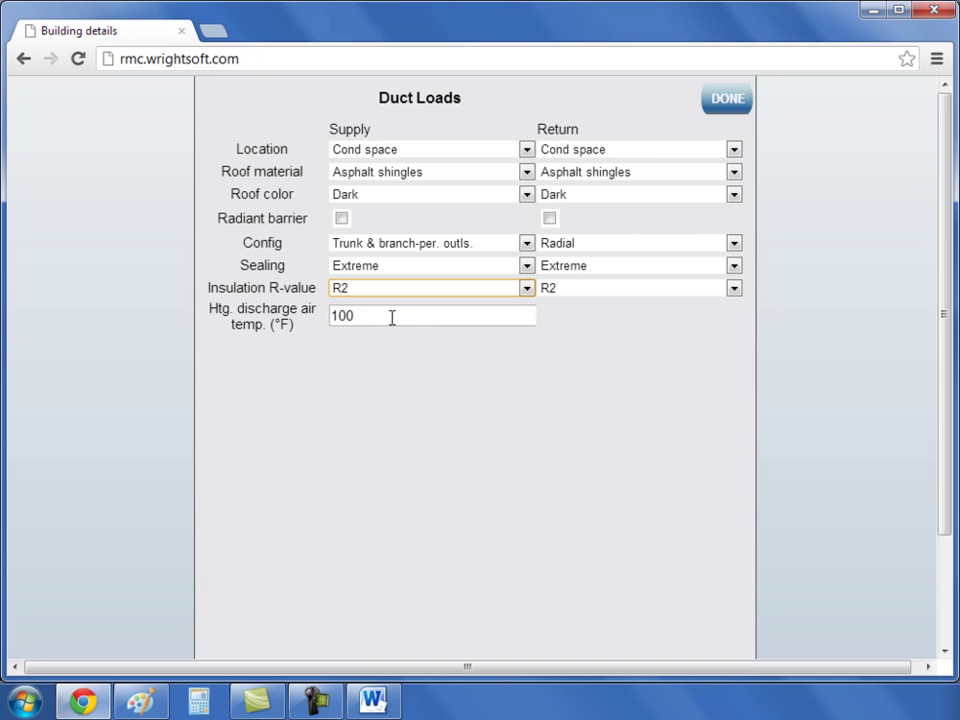
double_click(385, 317)
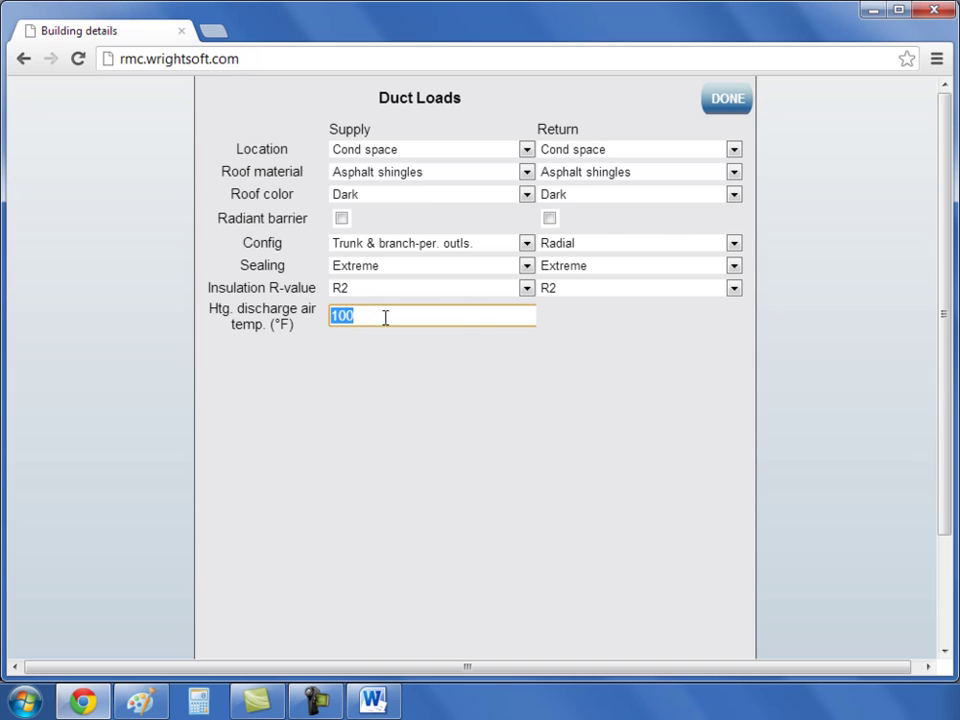
click(729, 100)
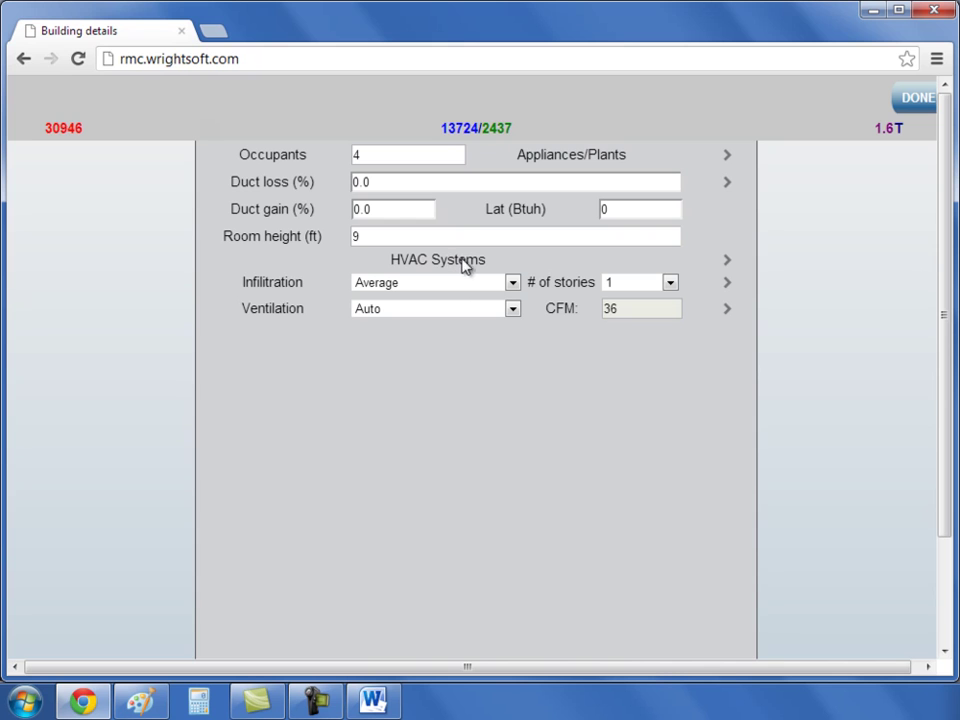
Step: In HVAC Systems, turn Blower heat on to check its power value, then turn it back off
click(729, 264)
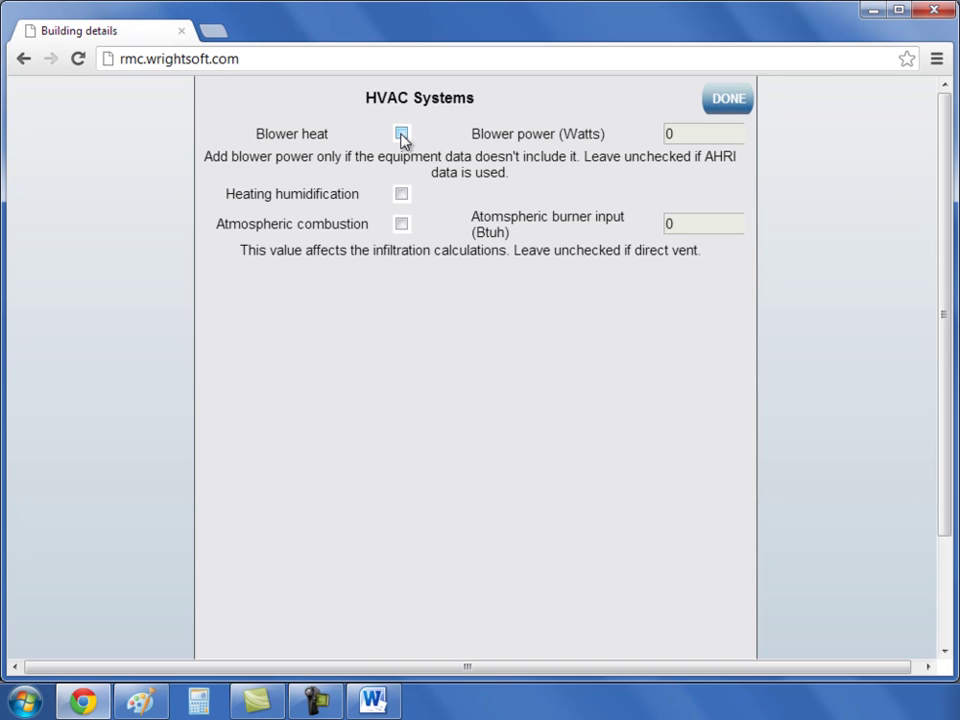
click(401, 134)
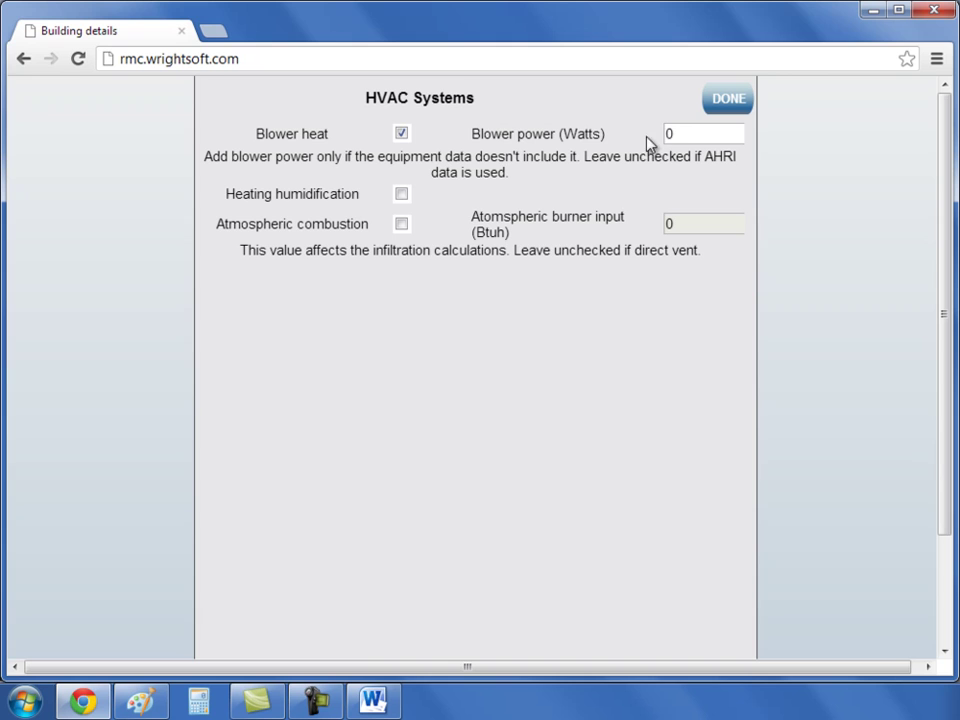
drag(694, 135, 660, 143)
click(401, 135)
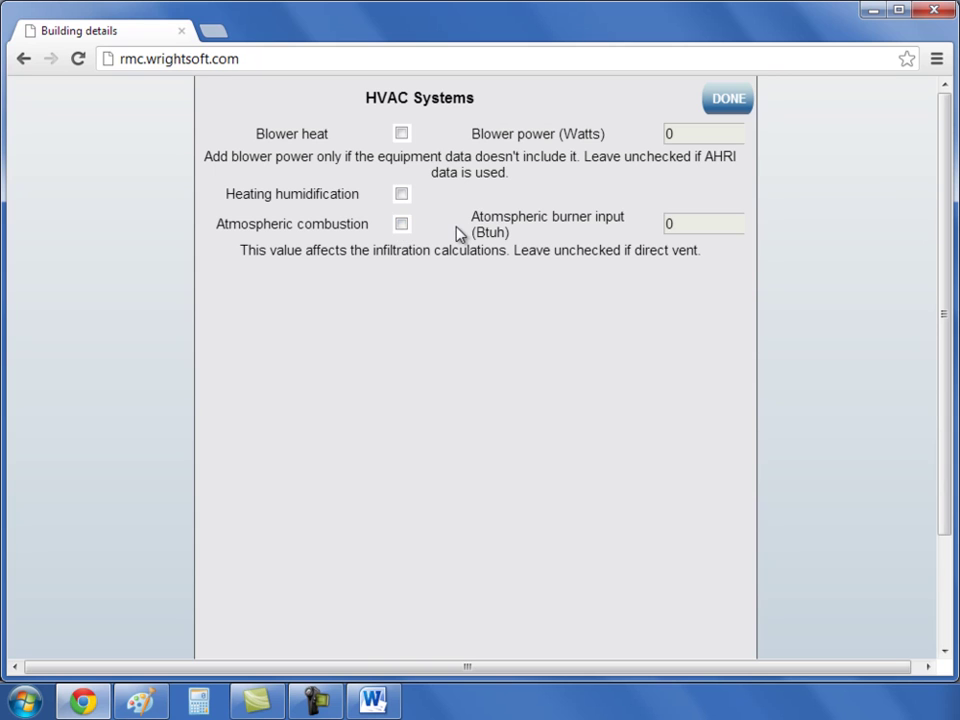
Step: Set infiltration to Semi-tight, keep the building at 1 story, and review the infiltration details
click(728, 100)
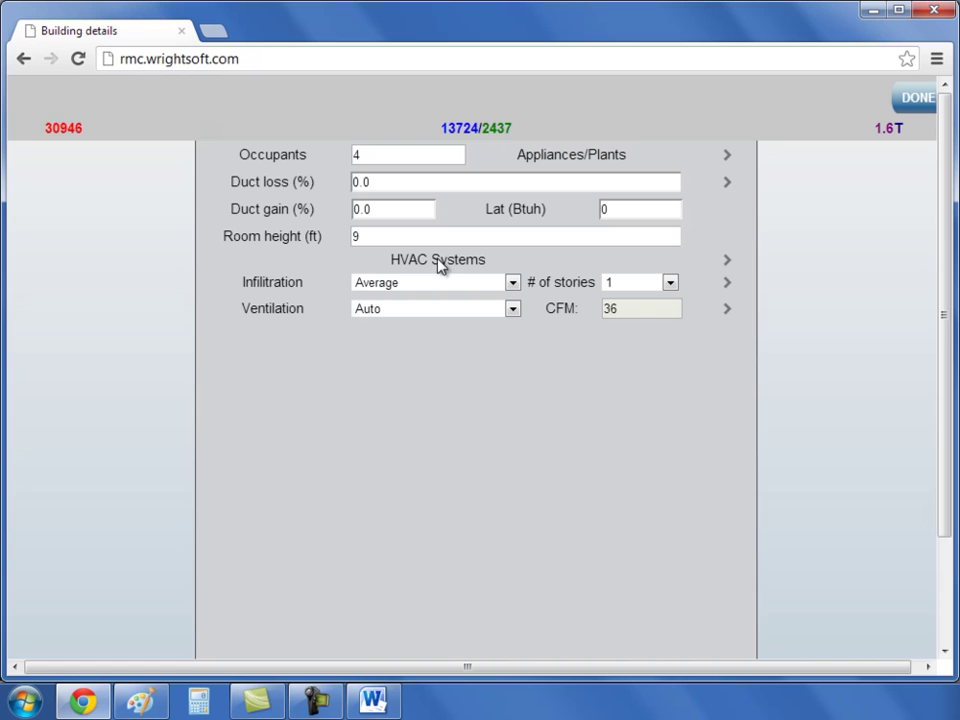
click(512, 285)
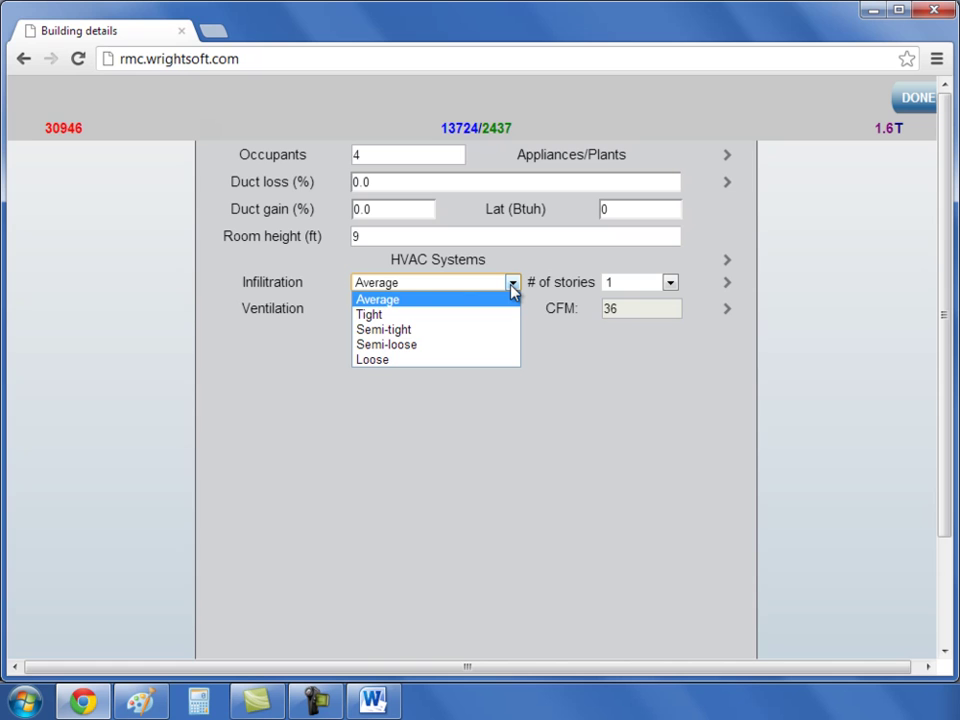
click(461, 330)
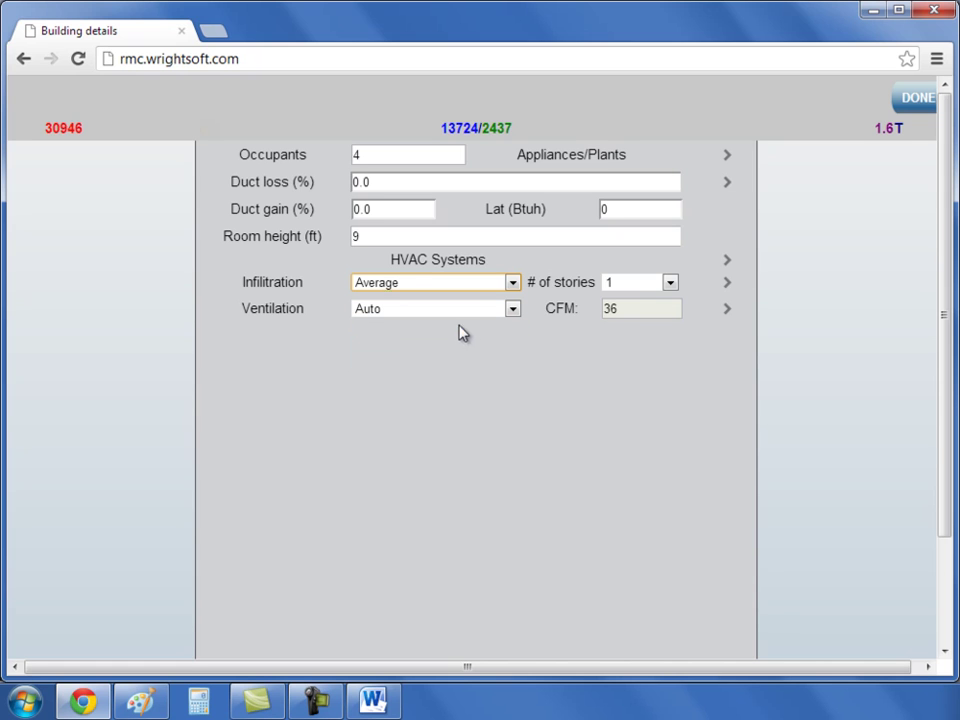
click(670, 283)
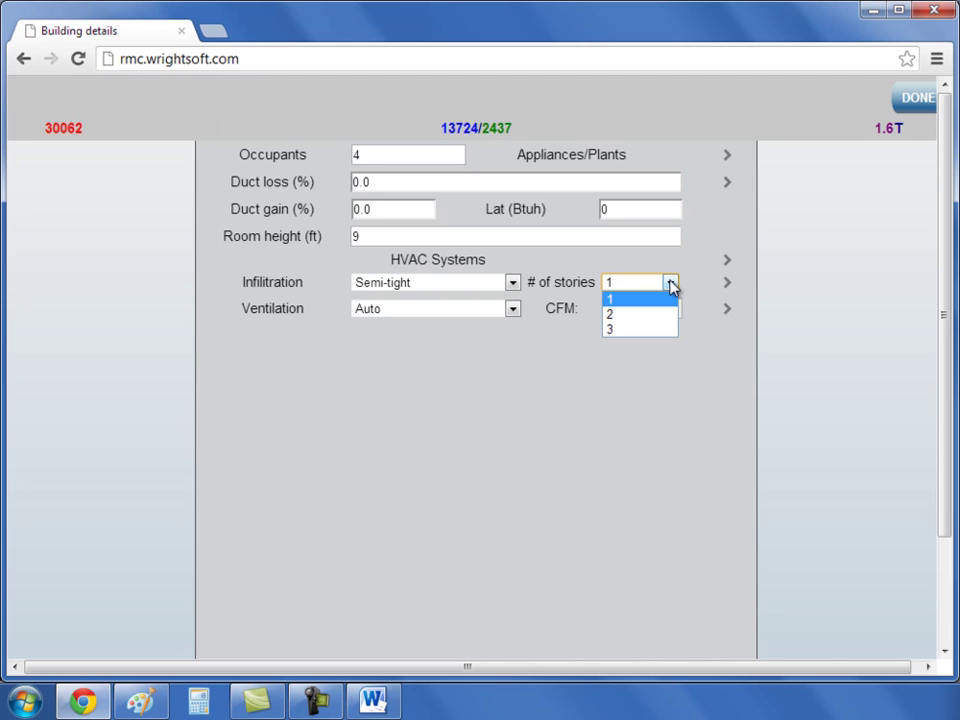
click(670, 283)
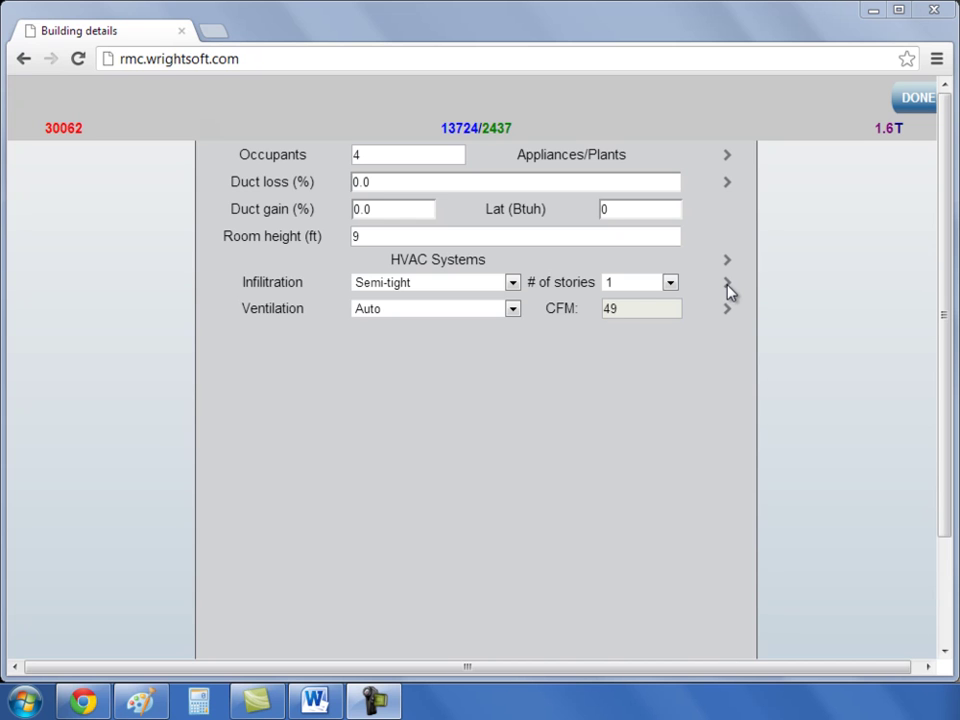
click(727, 284)
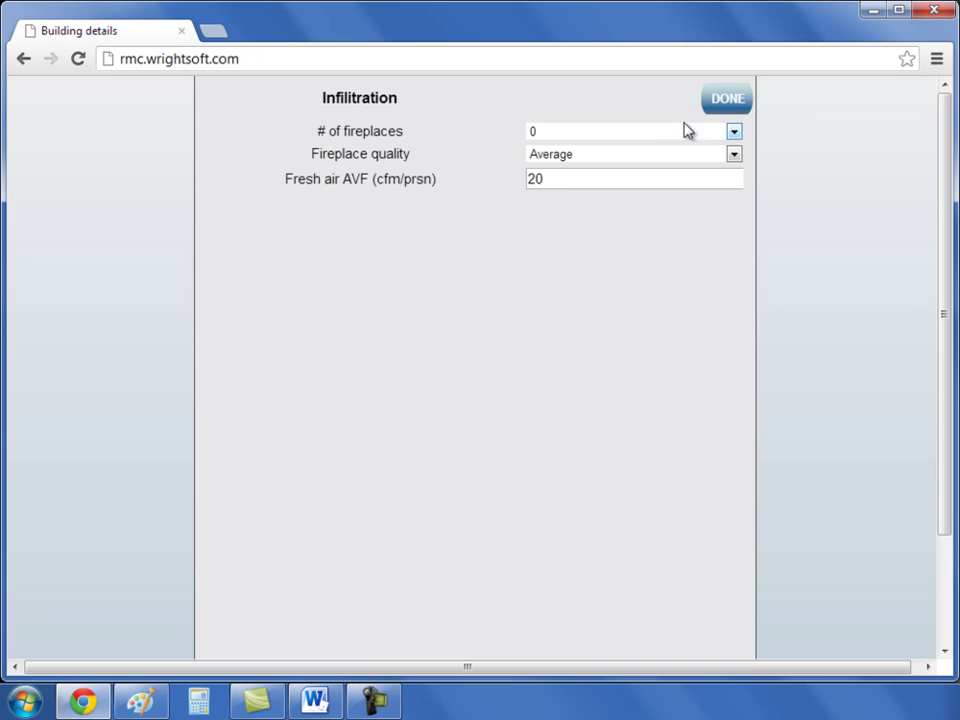
click(725, 103)
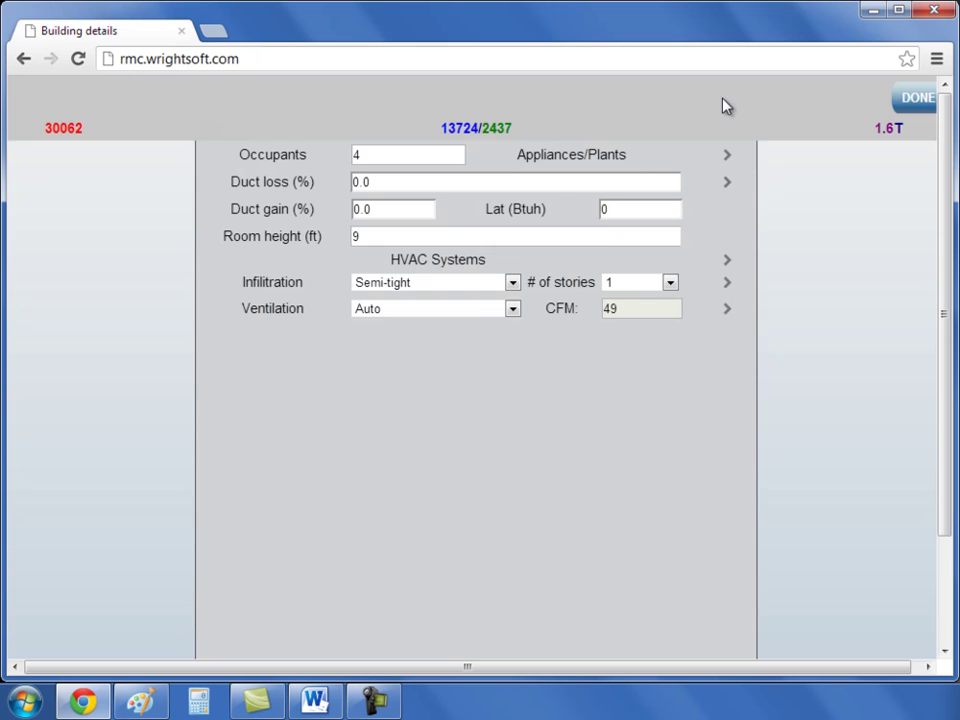
Step: Change the Ventilation mode from Auto to Manual, keeping 49 CFM
click(512, 310)
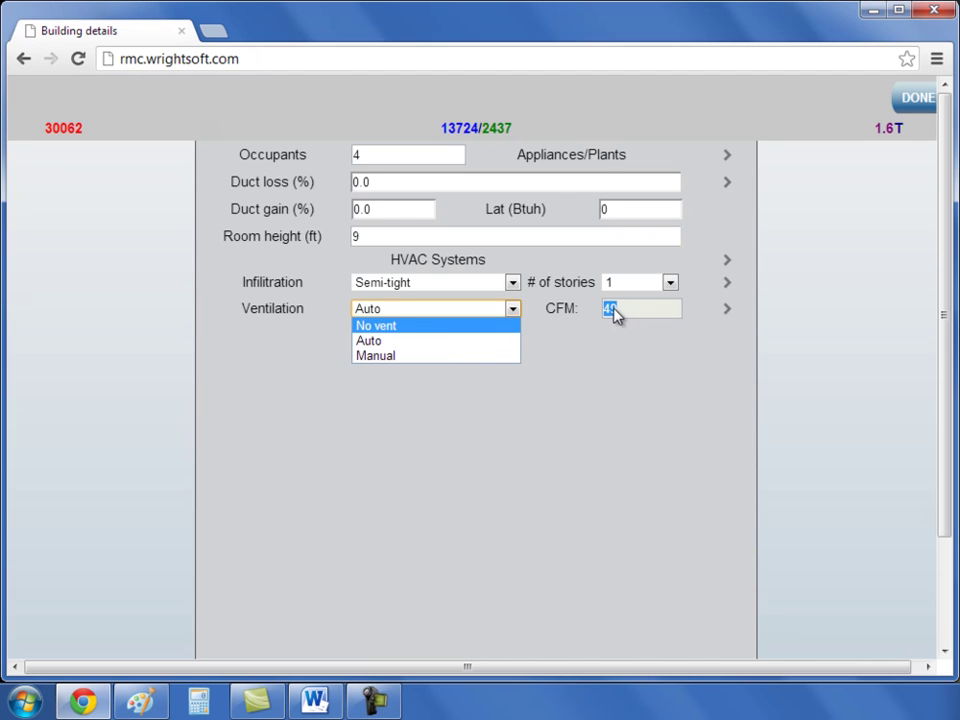
click(394, 358)
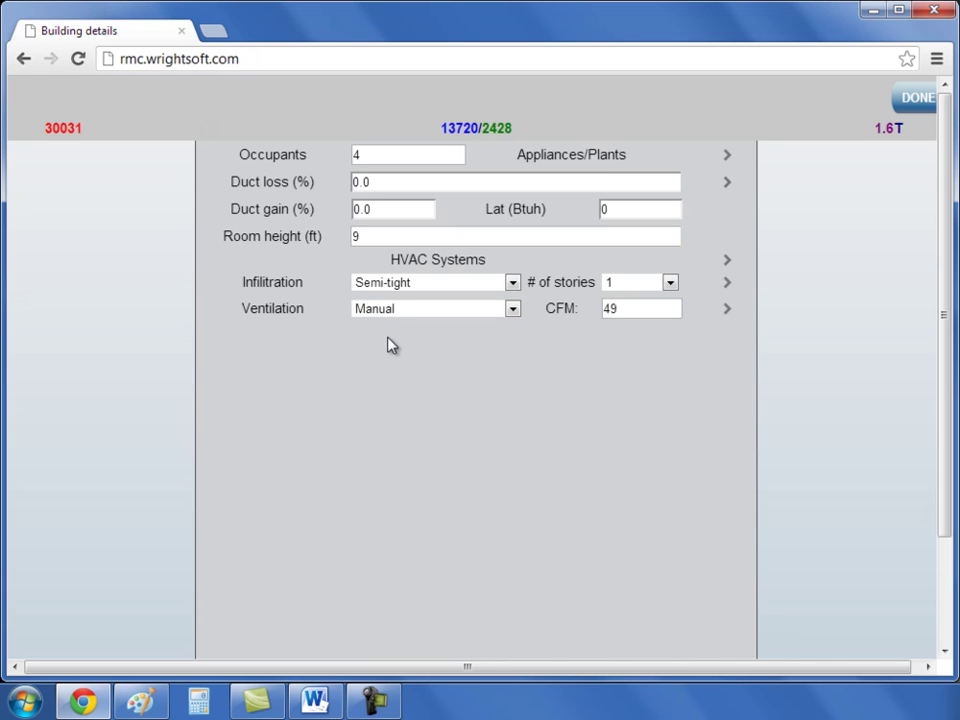
Step: Select a heat recovery ventilator at 60% effectiveness in the ventilation details and confirm
click(728, 312)
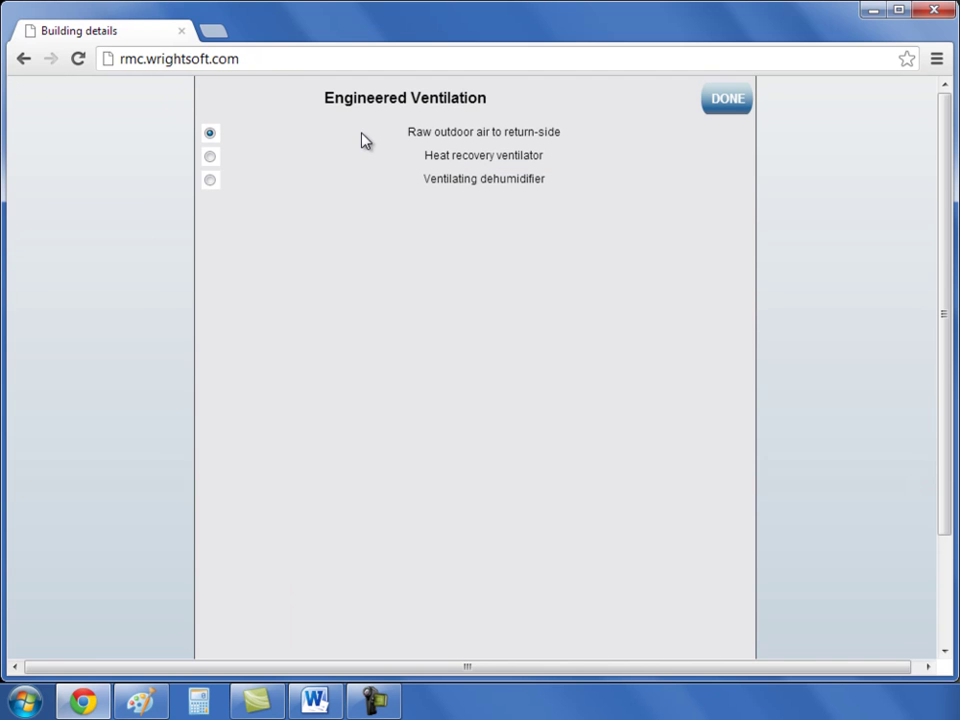
click(210, 157)
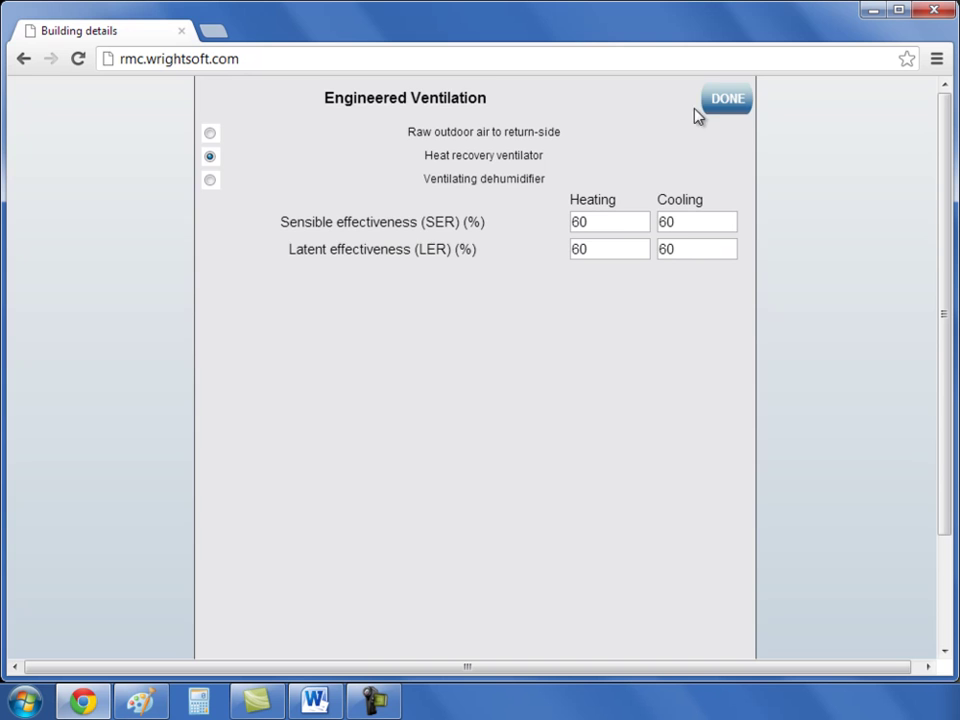
click(722, 99)
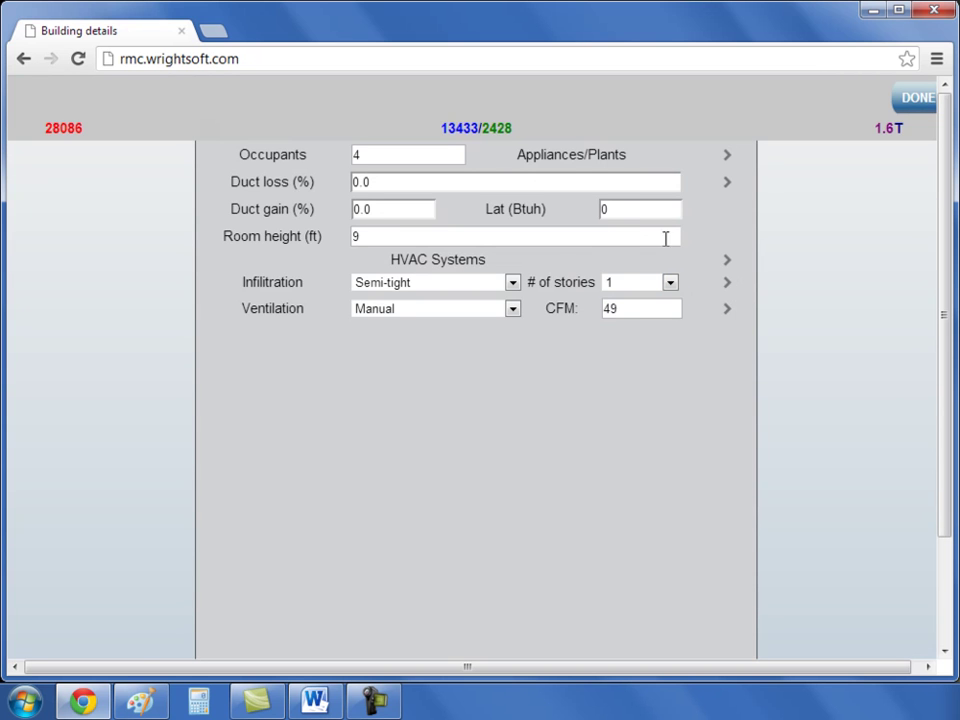
Step: Close the building details, keeping Framed R13 walls, Vent attic R19 ceiling and tight crawl-space floor
click(916, 99)
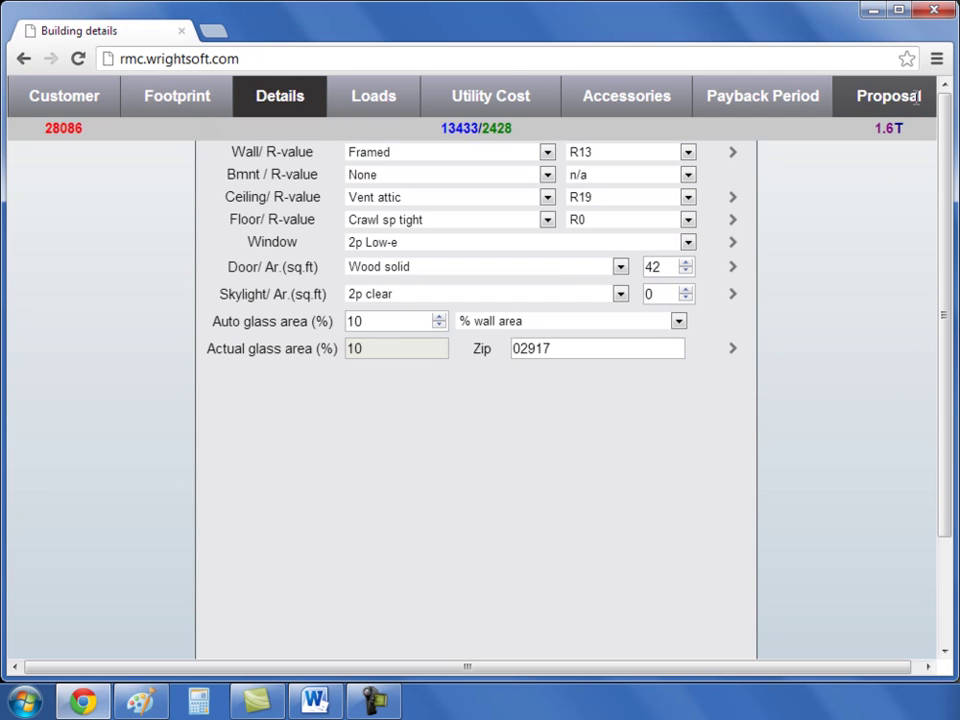